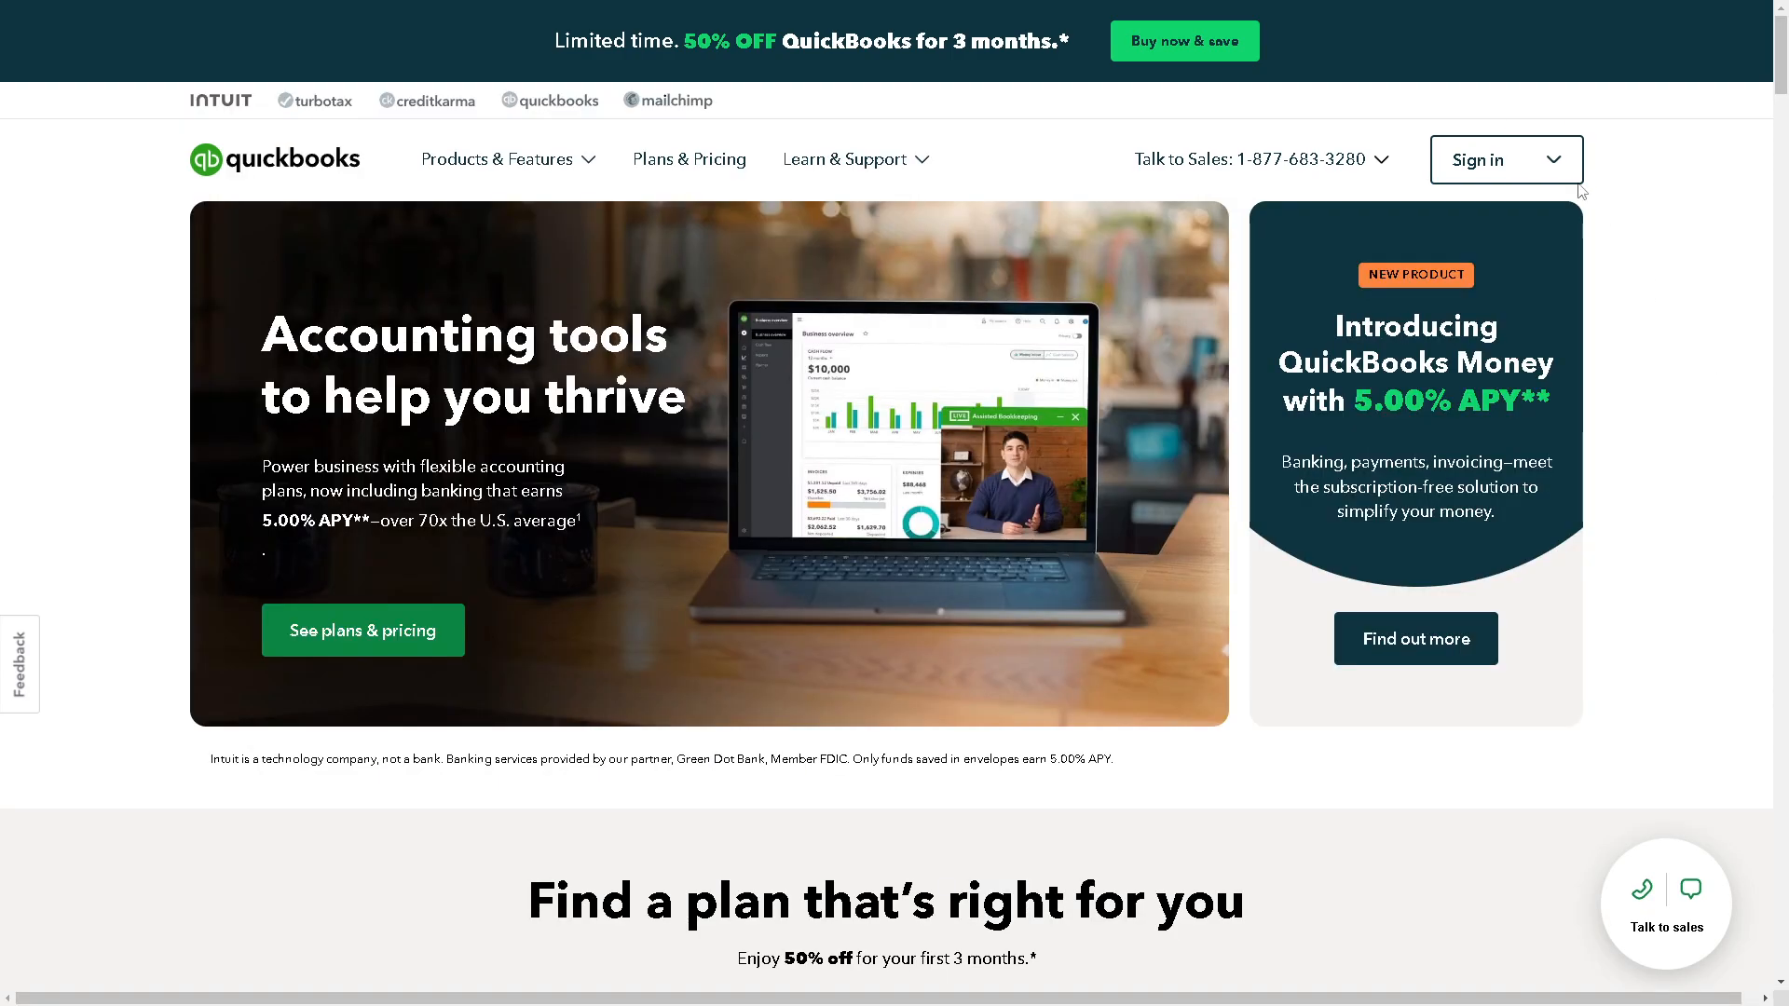
Review the QuickBooks sign-in options and the subscription plans offered on the homepage.
left_click(1506, 159)
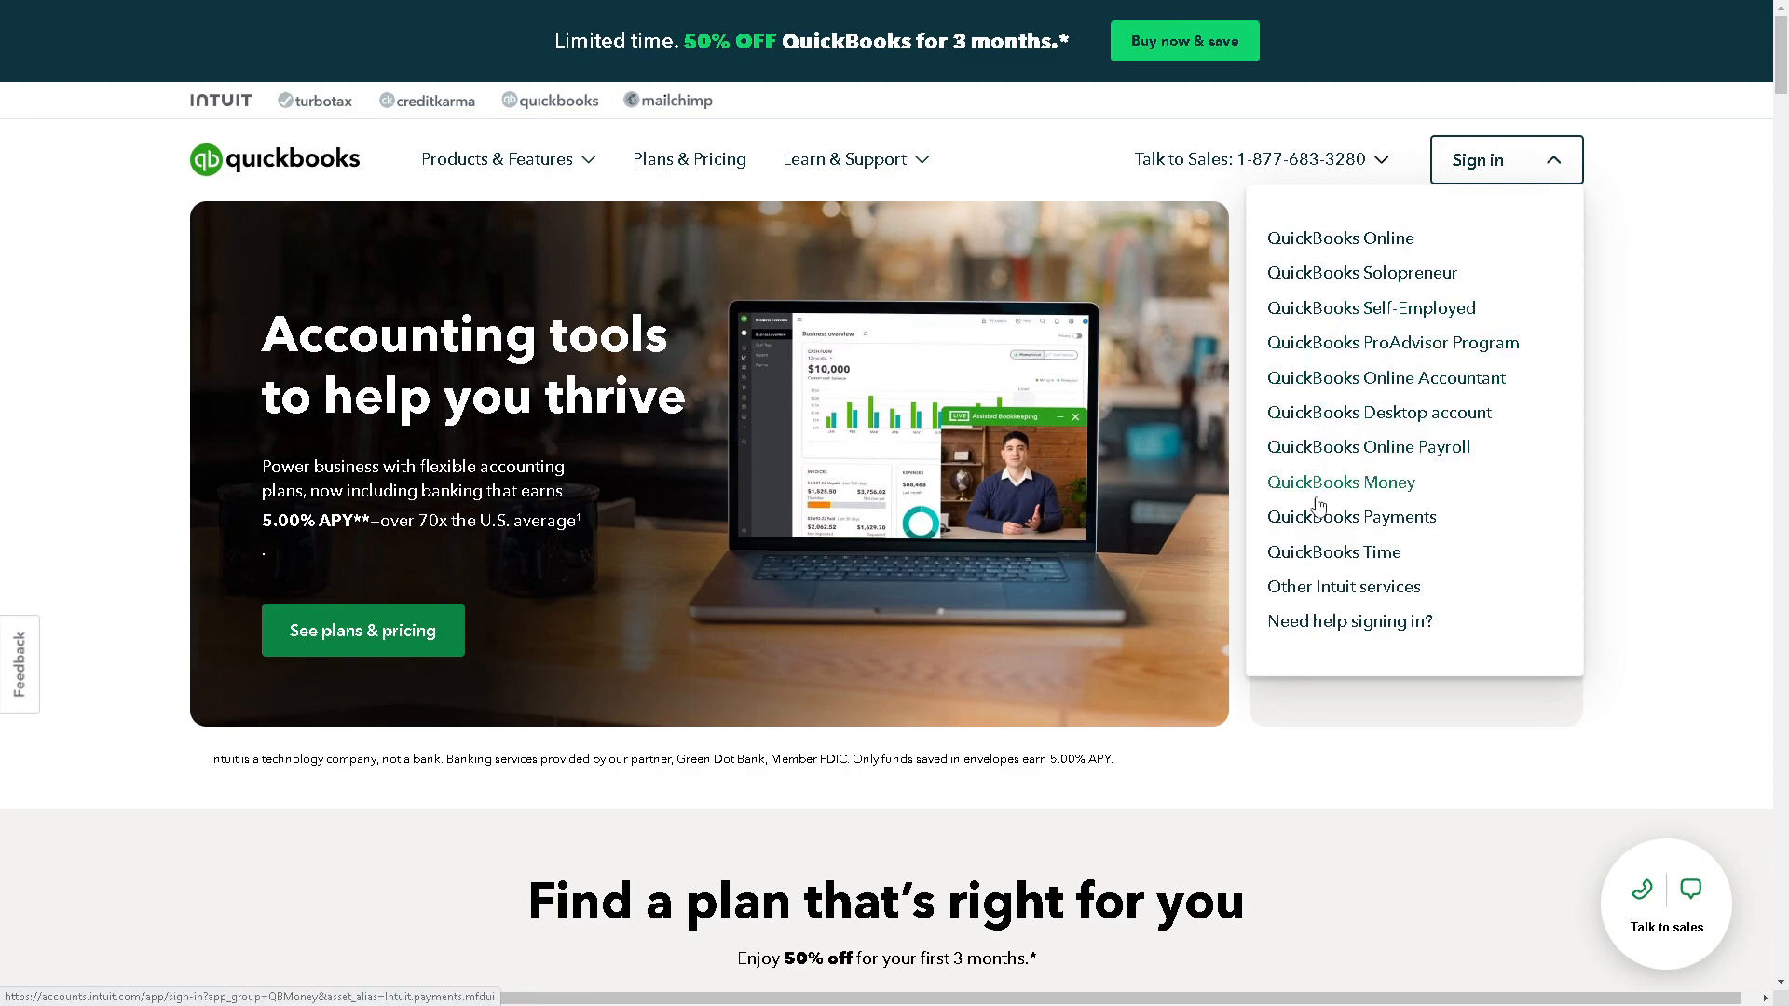
scroll(589, 730, "down", 2)
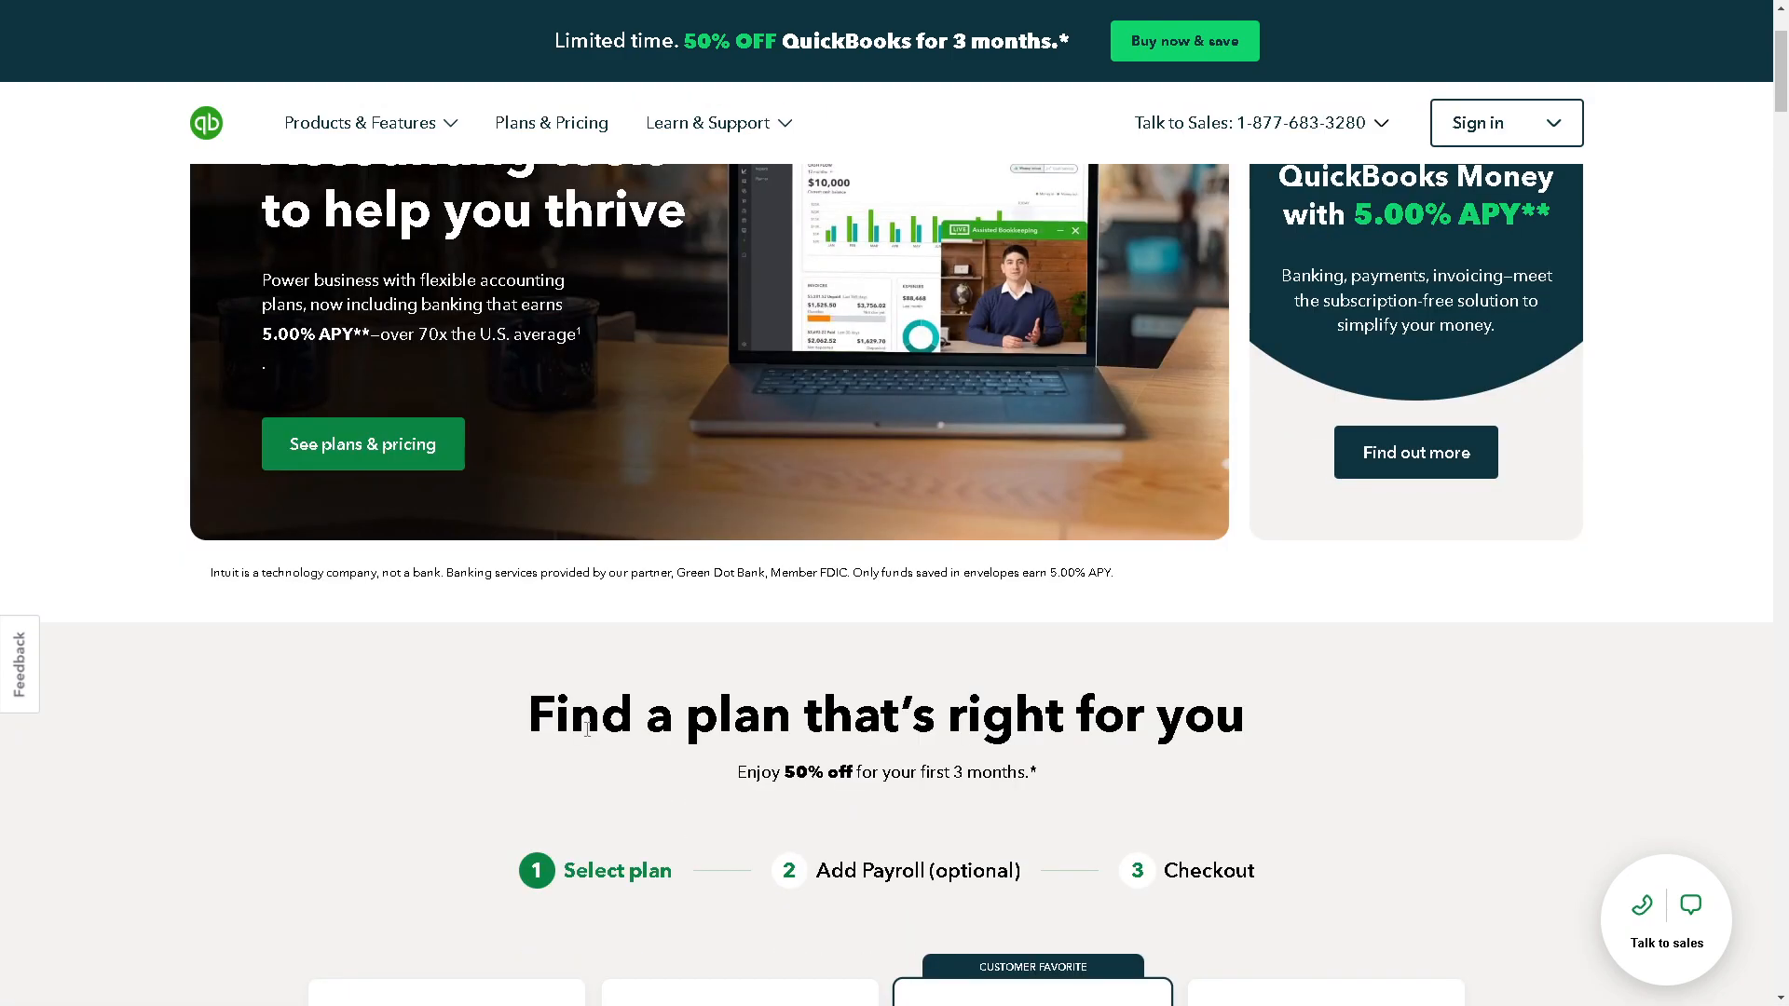
scroll(589, 729, "down", 3)
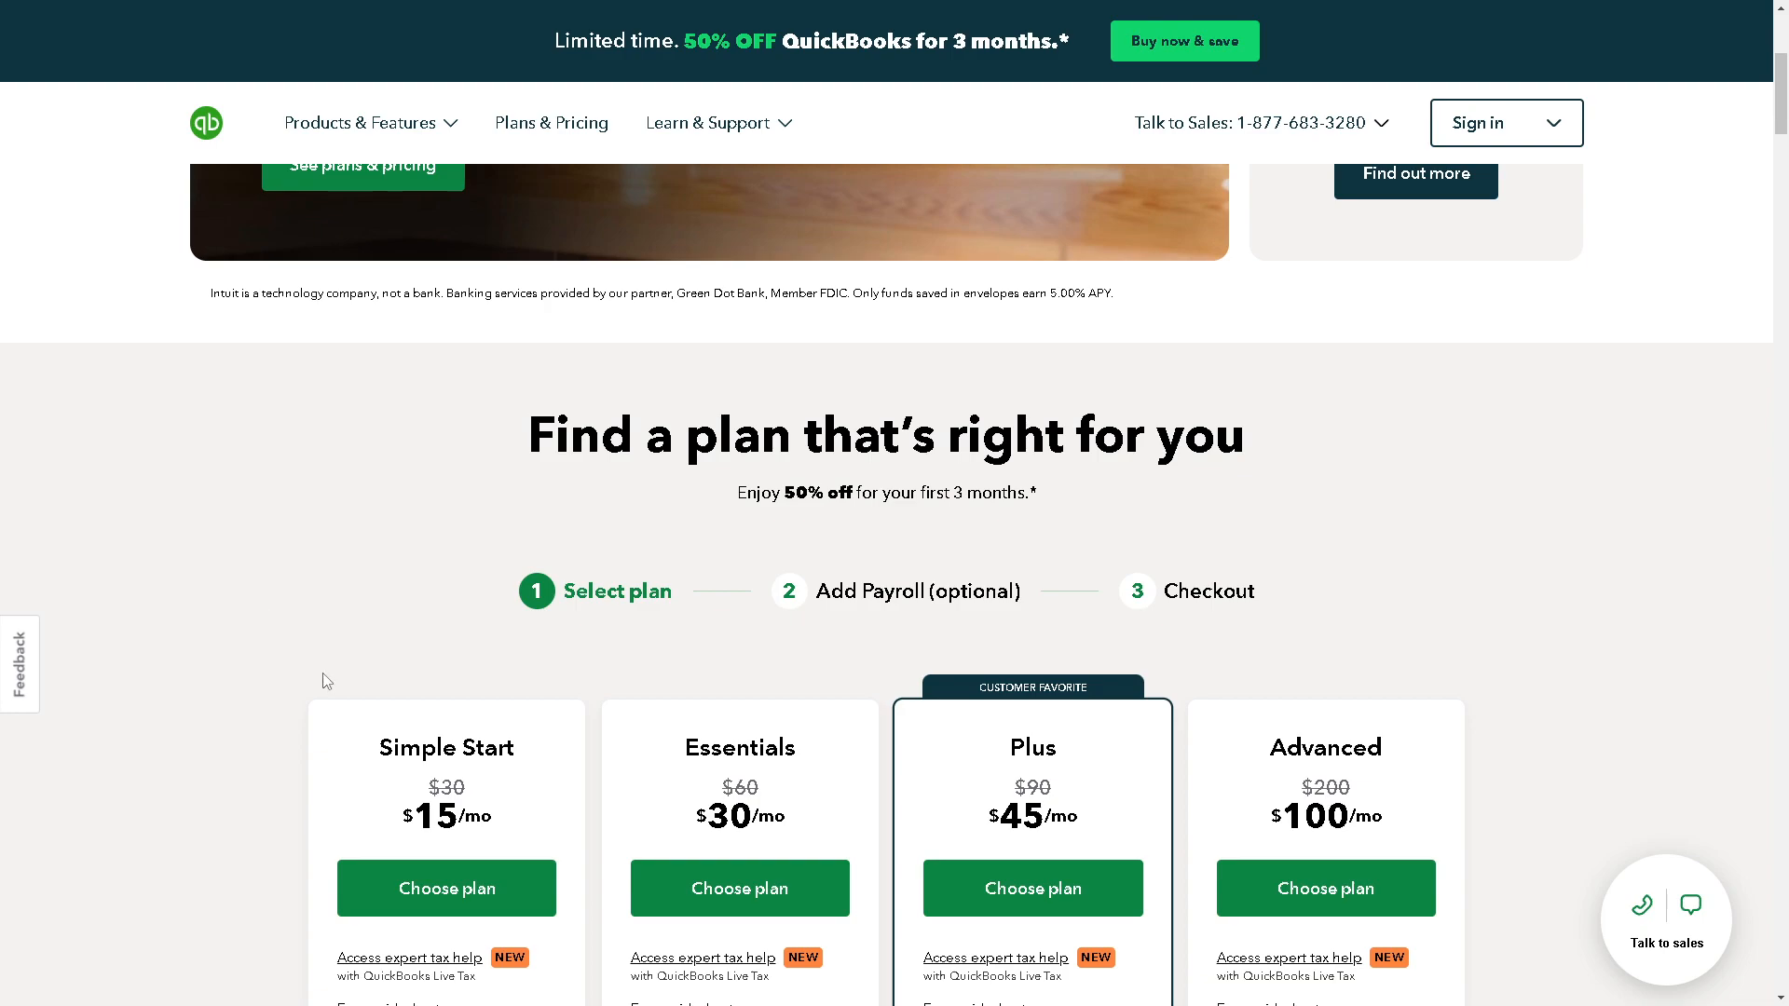
scroll(265, 667, "down", 2)
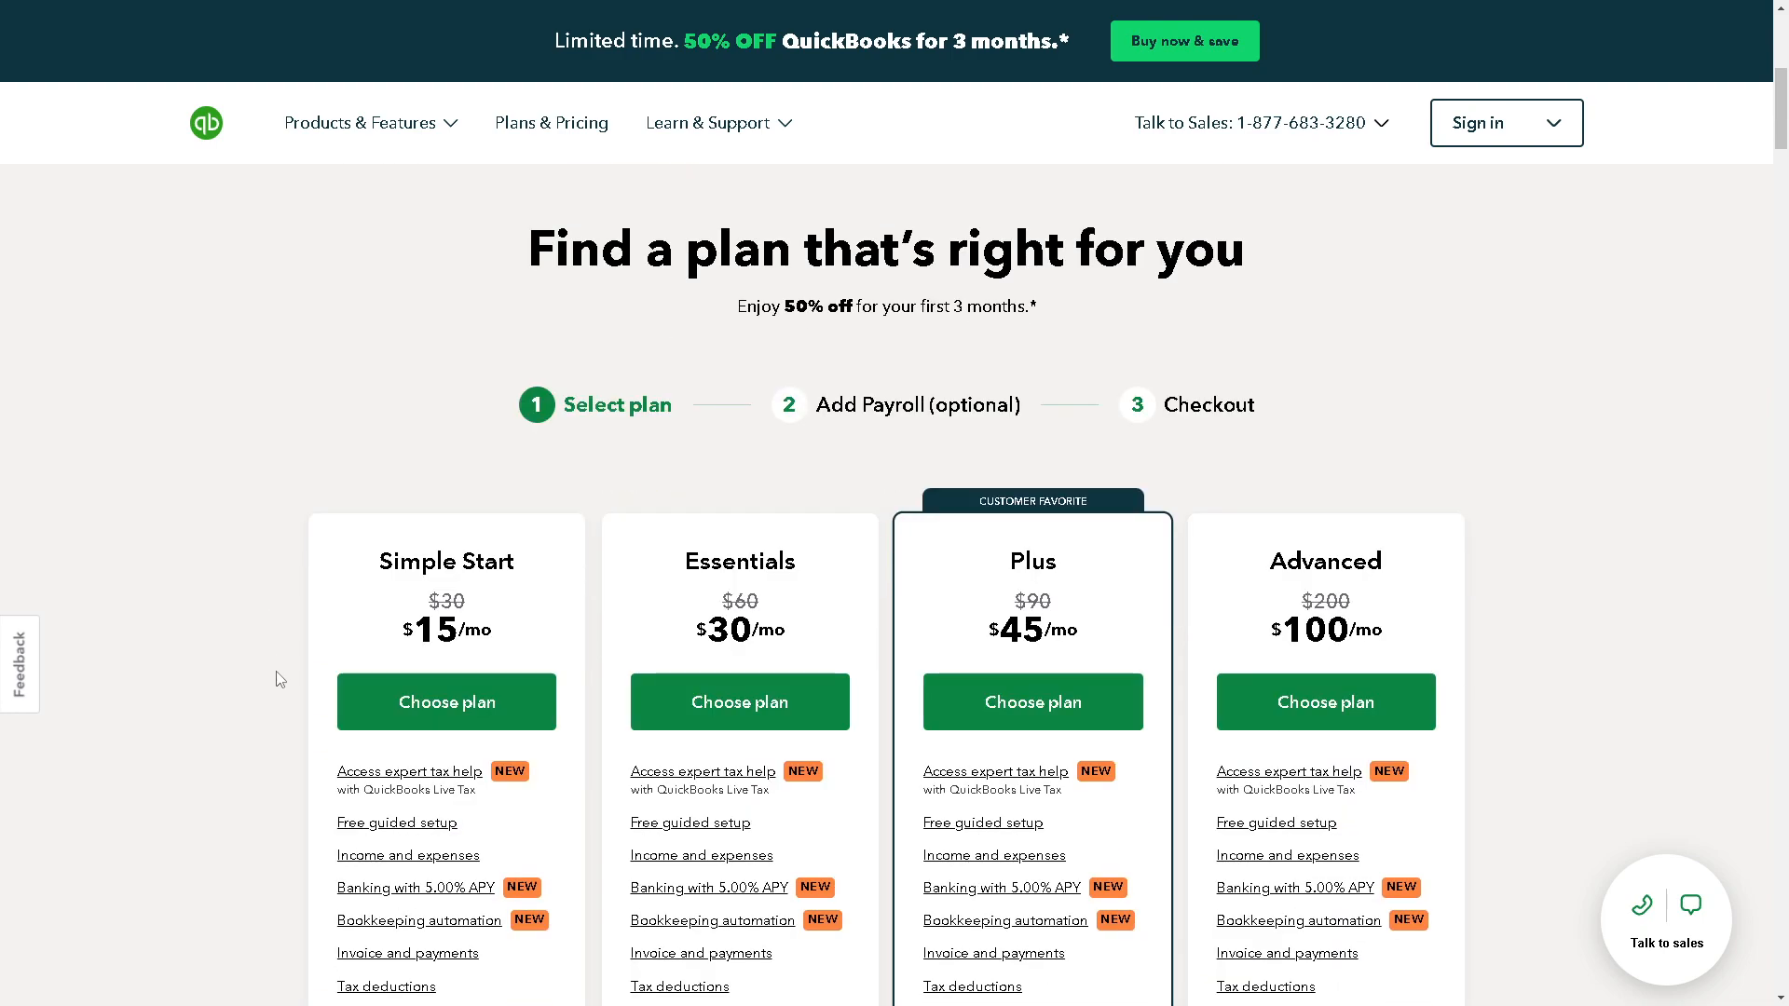
left_click(400, 707)
left_click(537, 658)
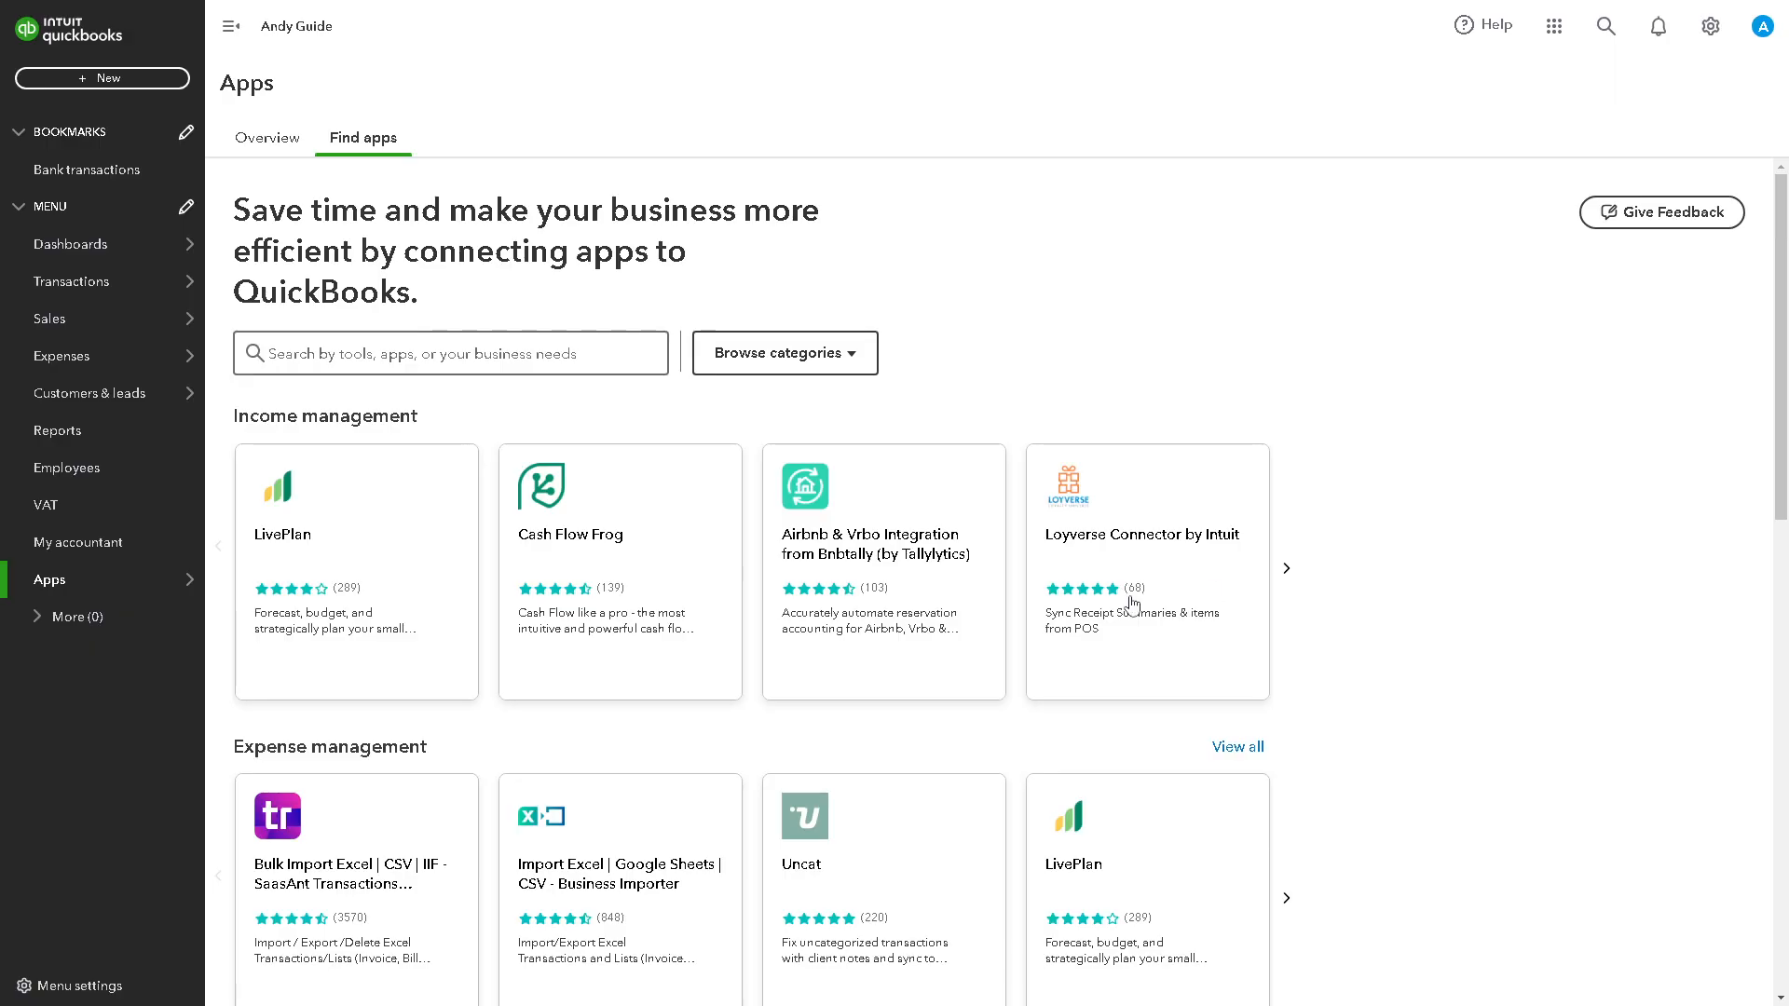
Browse the income, expense, customer management and time tracking apps available to connect.
scroll(1137, 591, "down", 2)
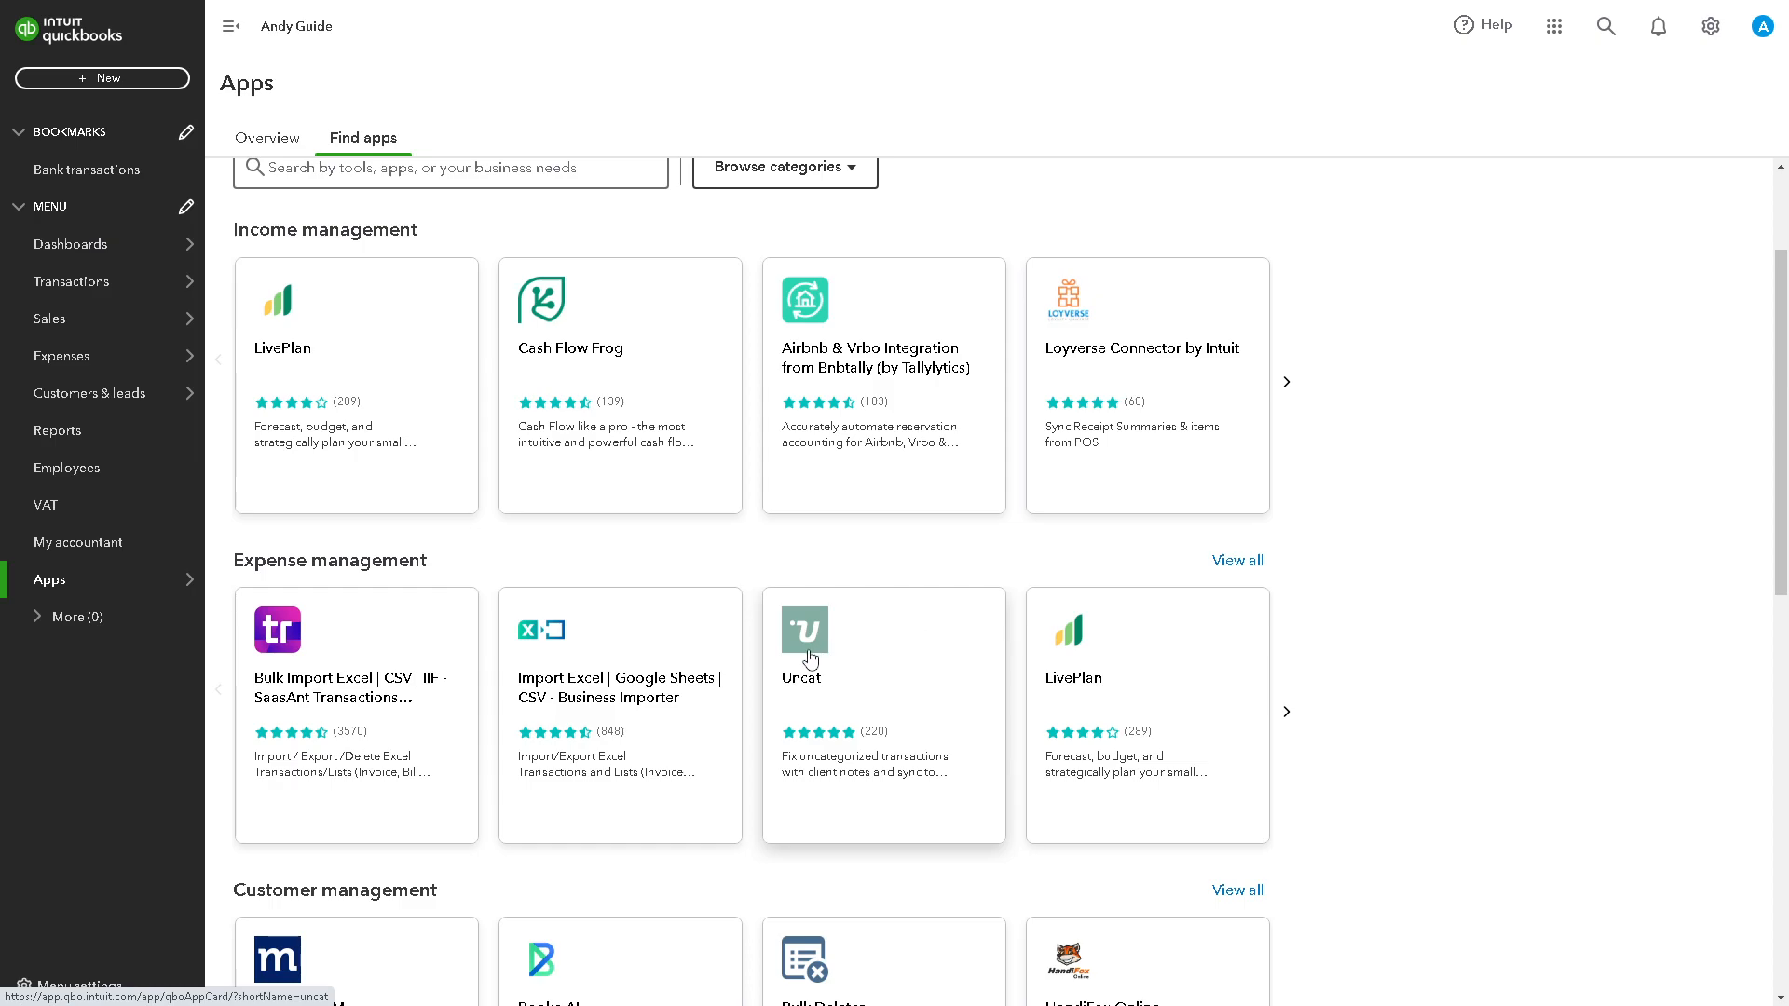
scroll(812, 659, "down", 2)
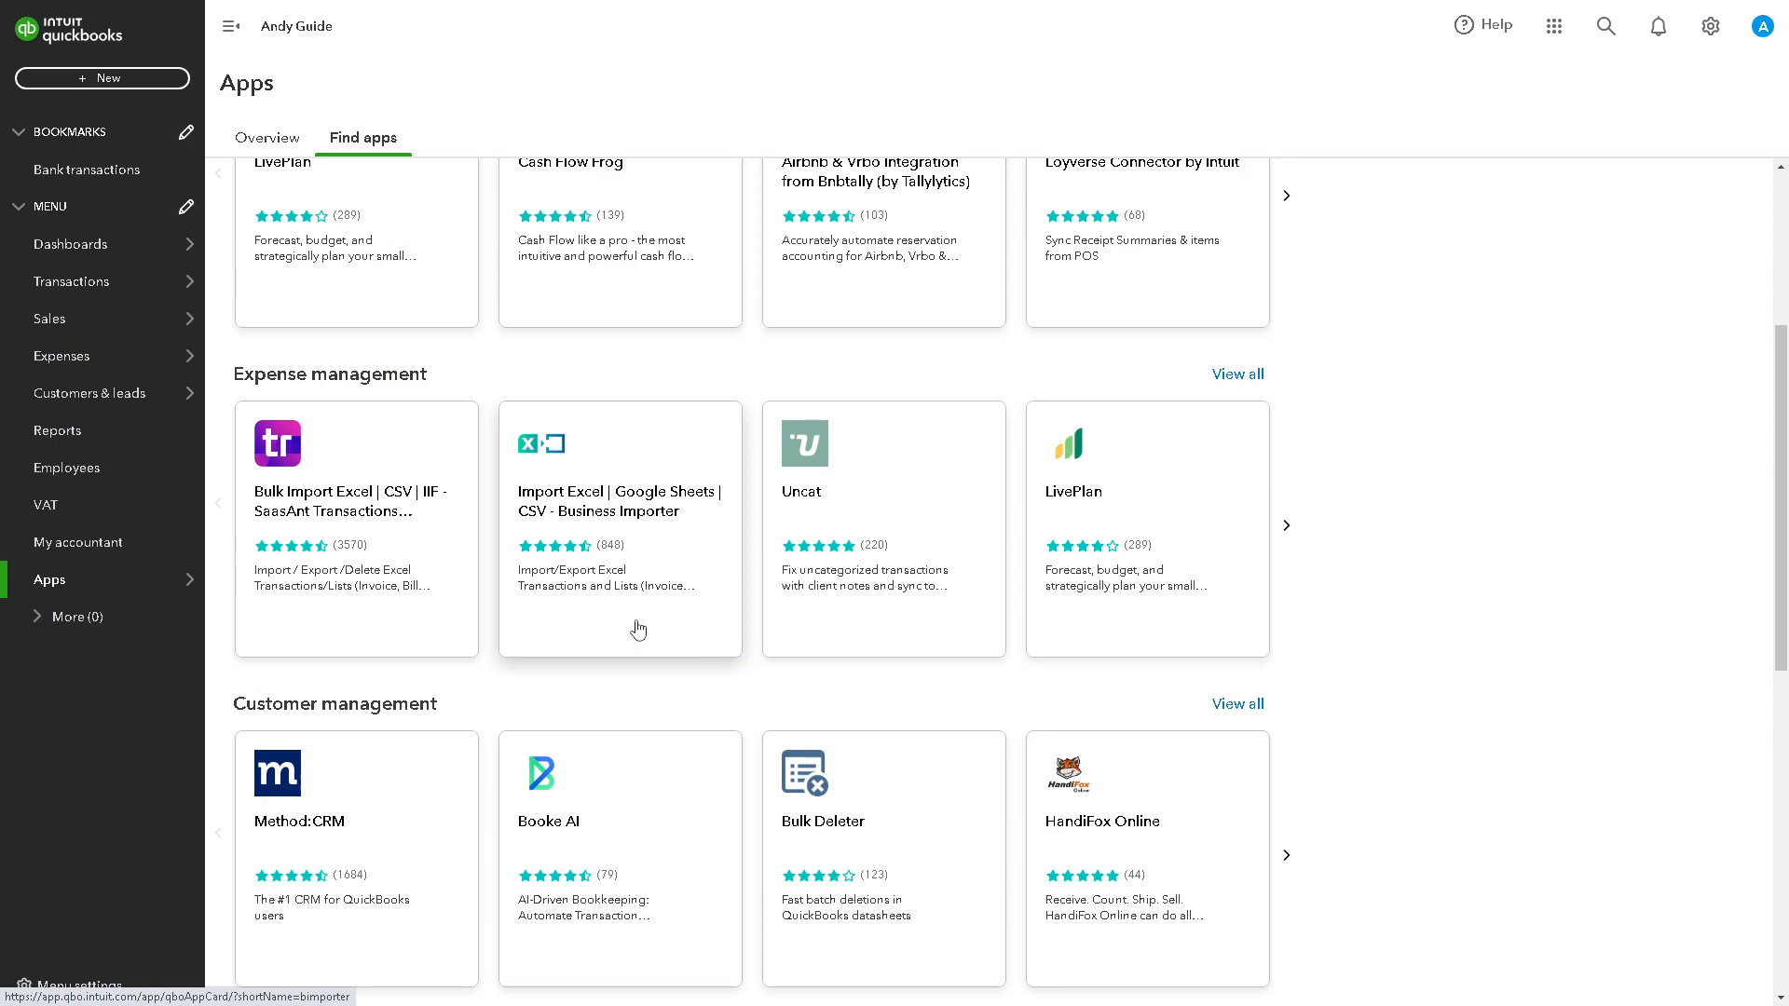
scroll(575, 626, "down", 2)
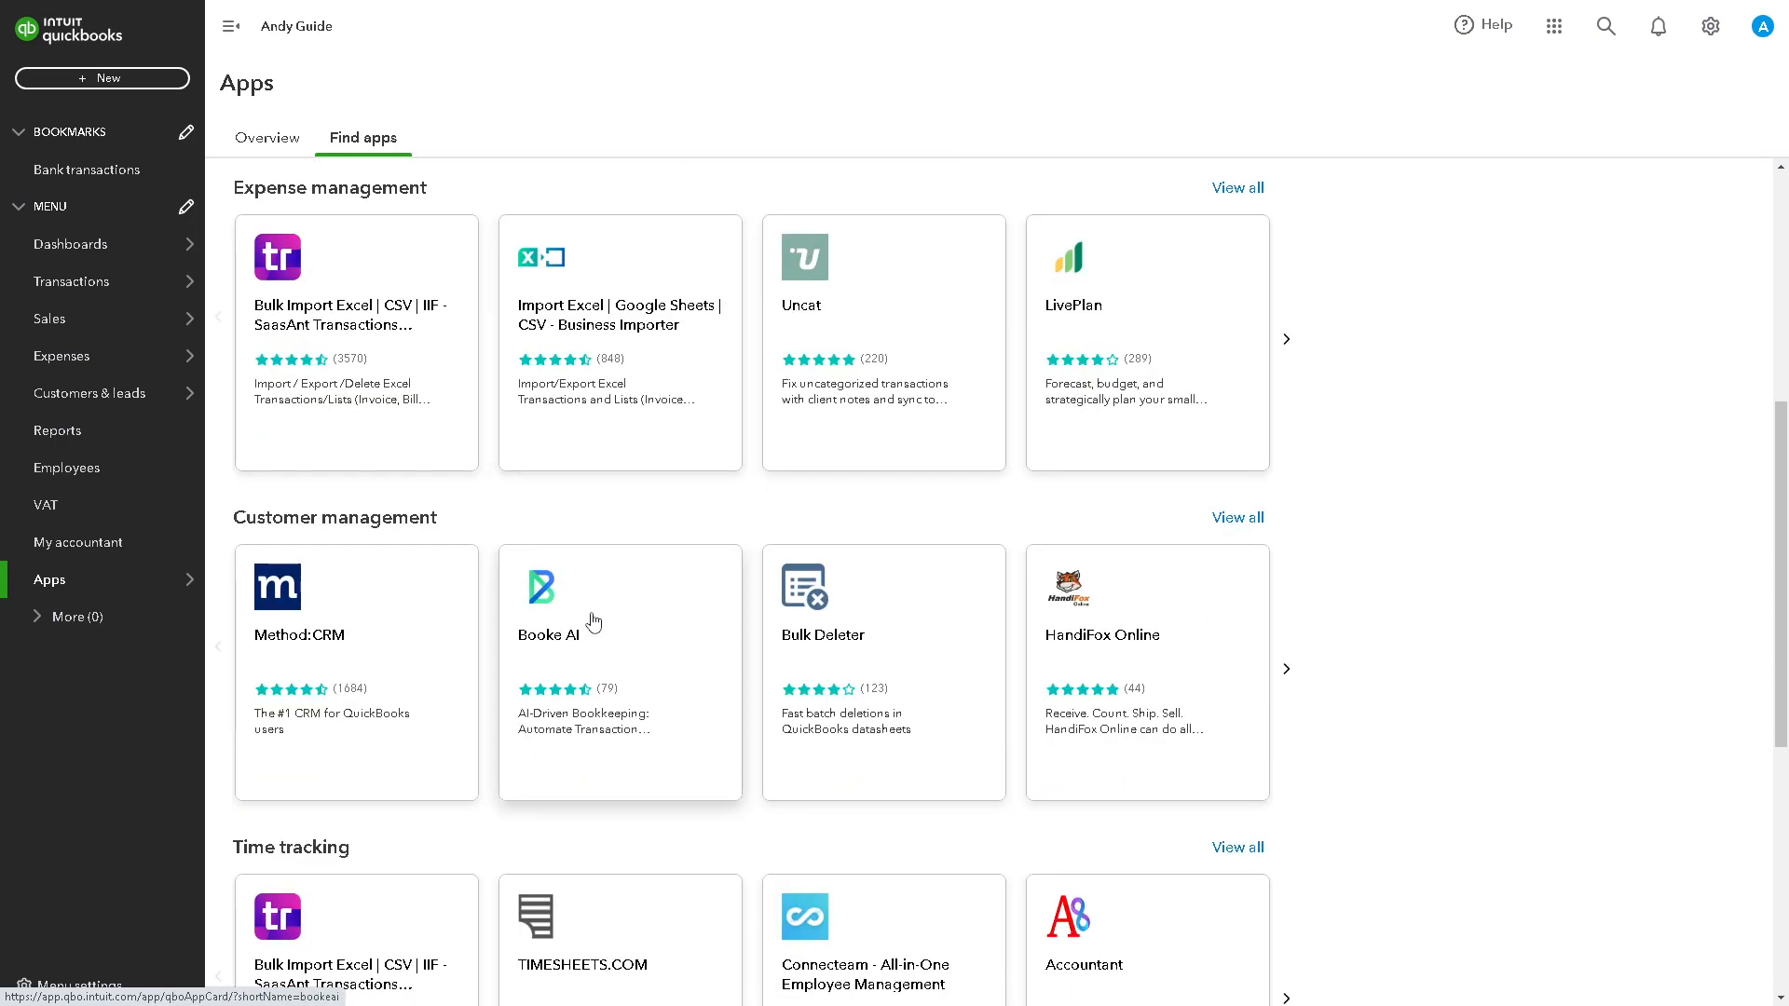
scroll(575, 610, "up", 3)
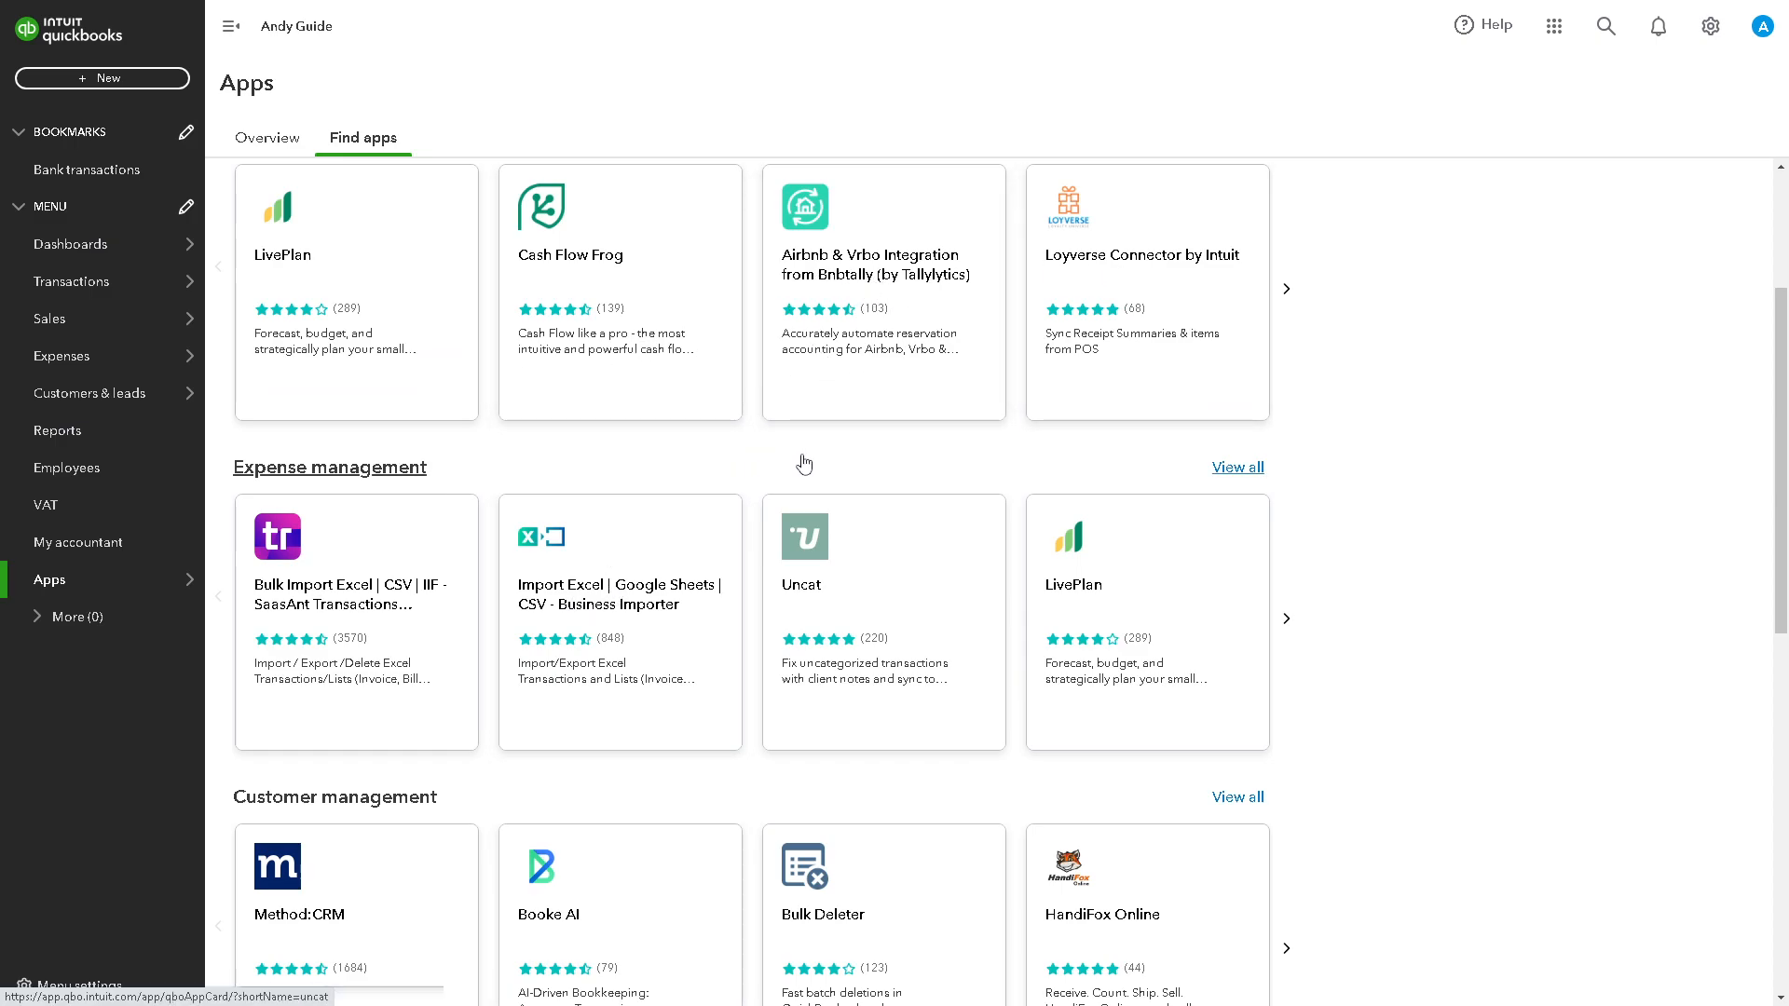
scroll(805, 462, "up", 3)
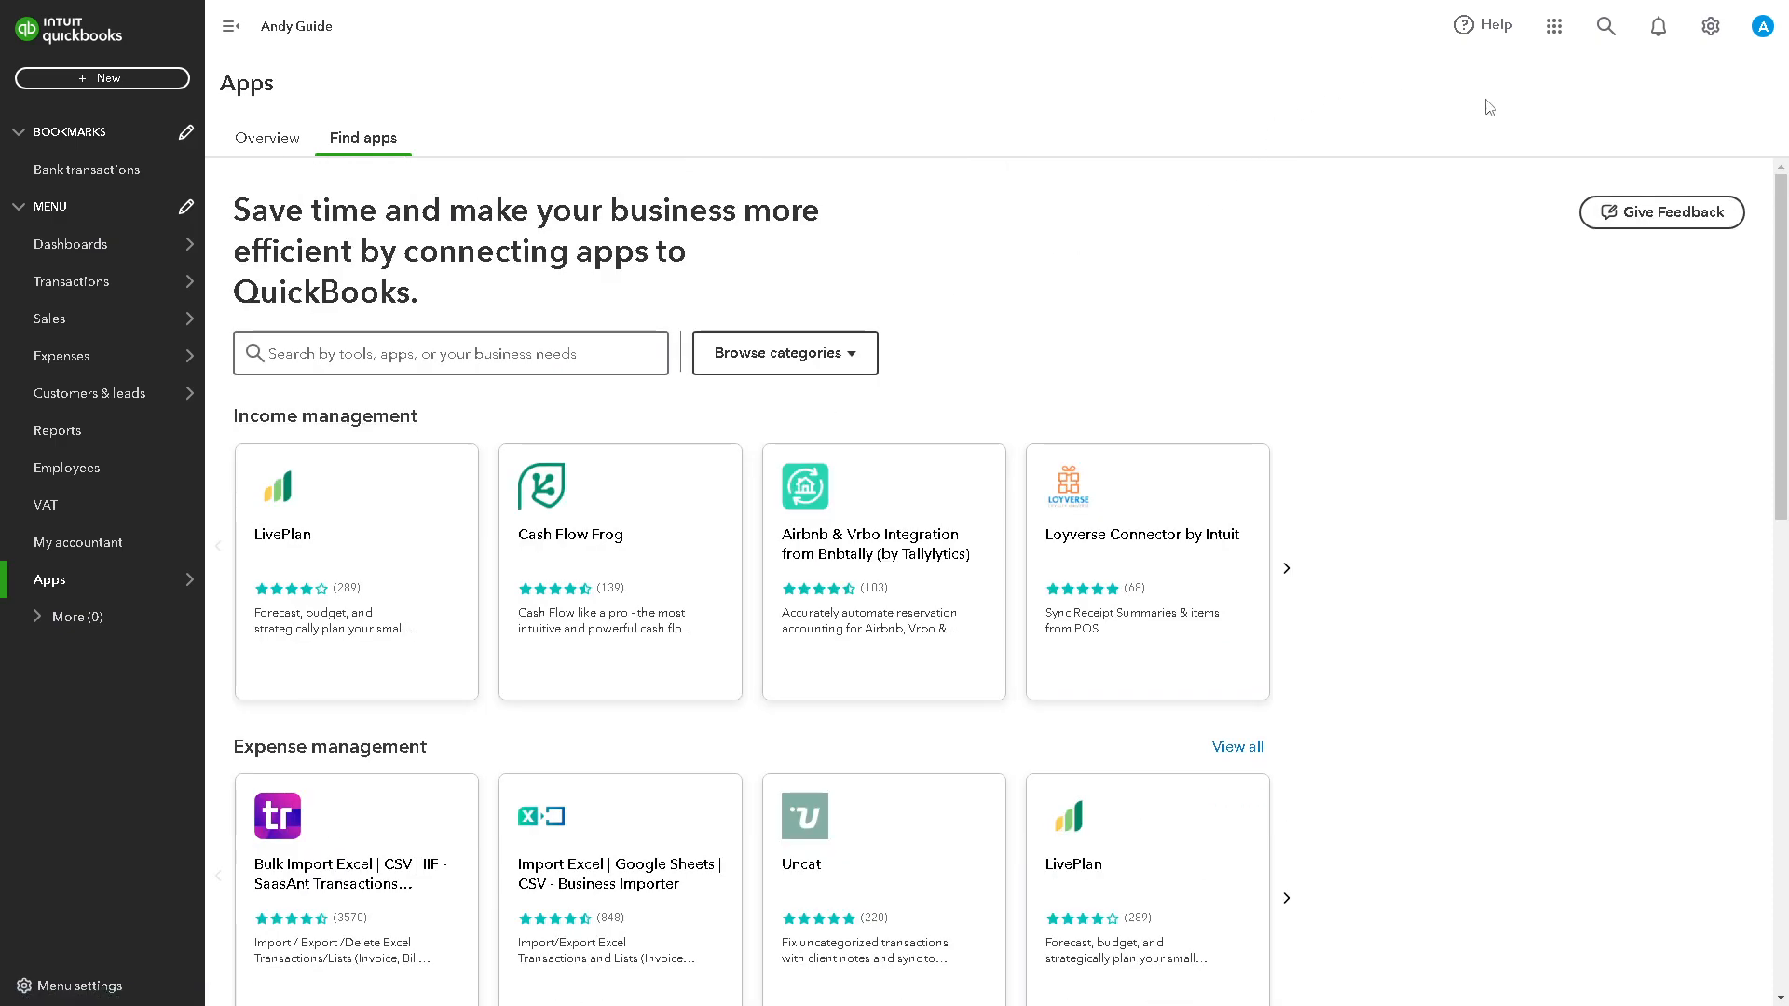
Open the company's Chart of accounts.
left_click(1710, 34)
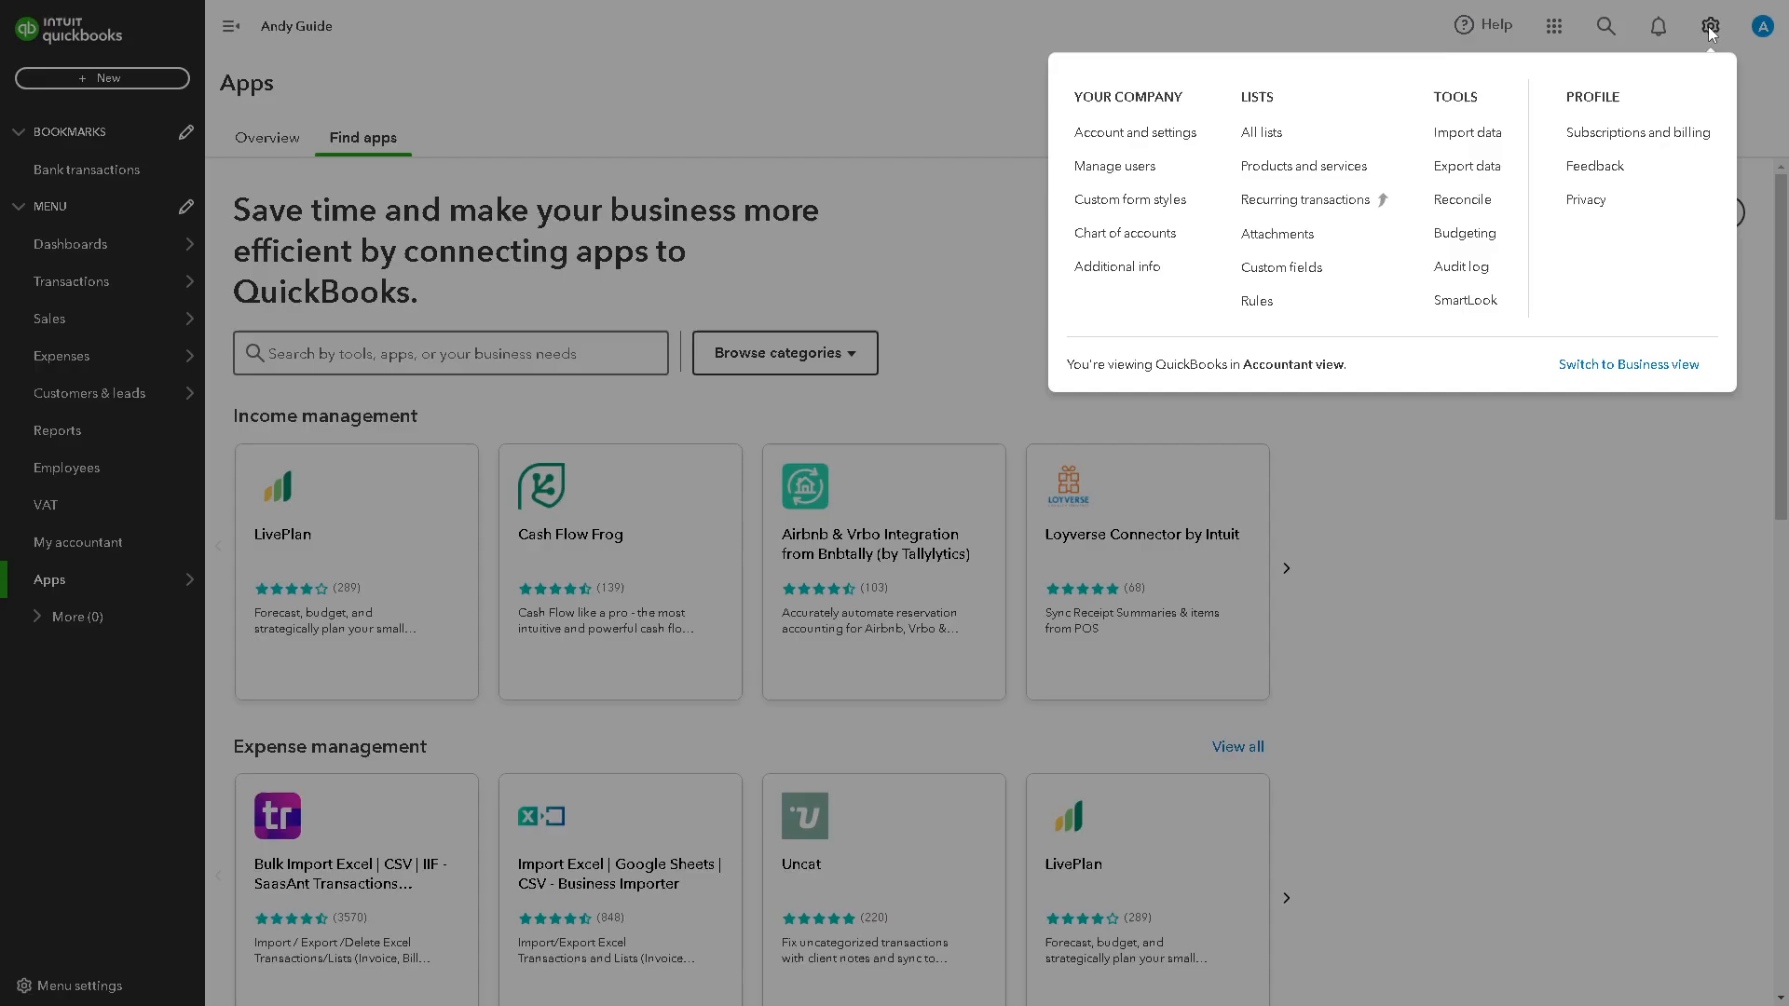
left_click(1146, 239)
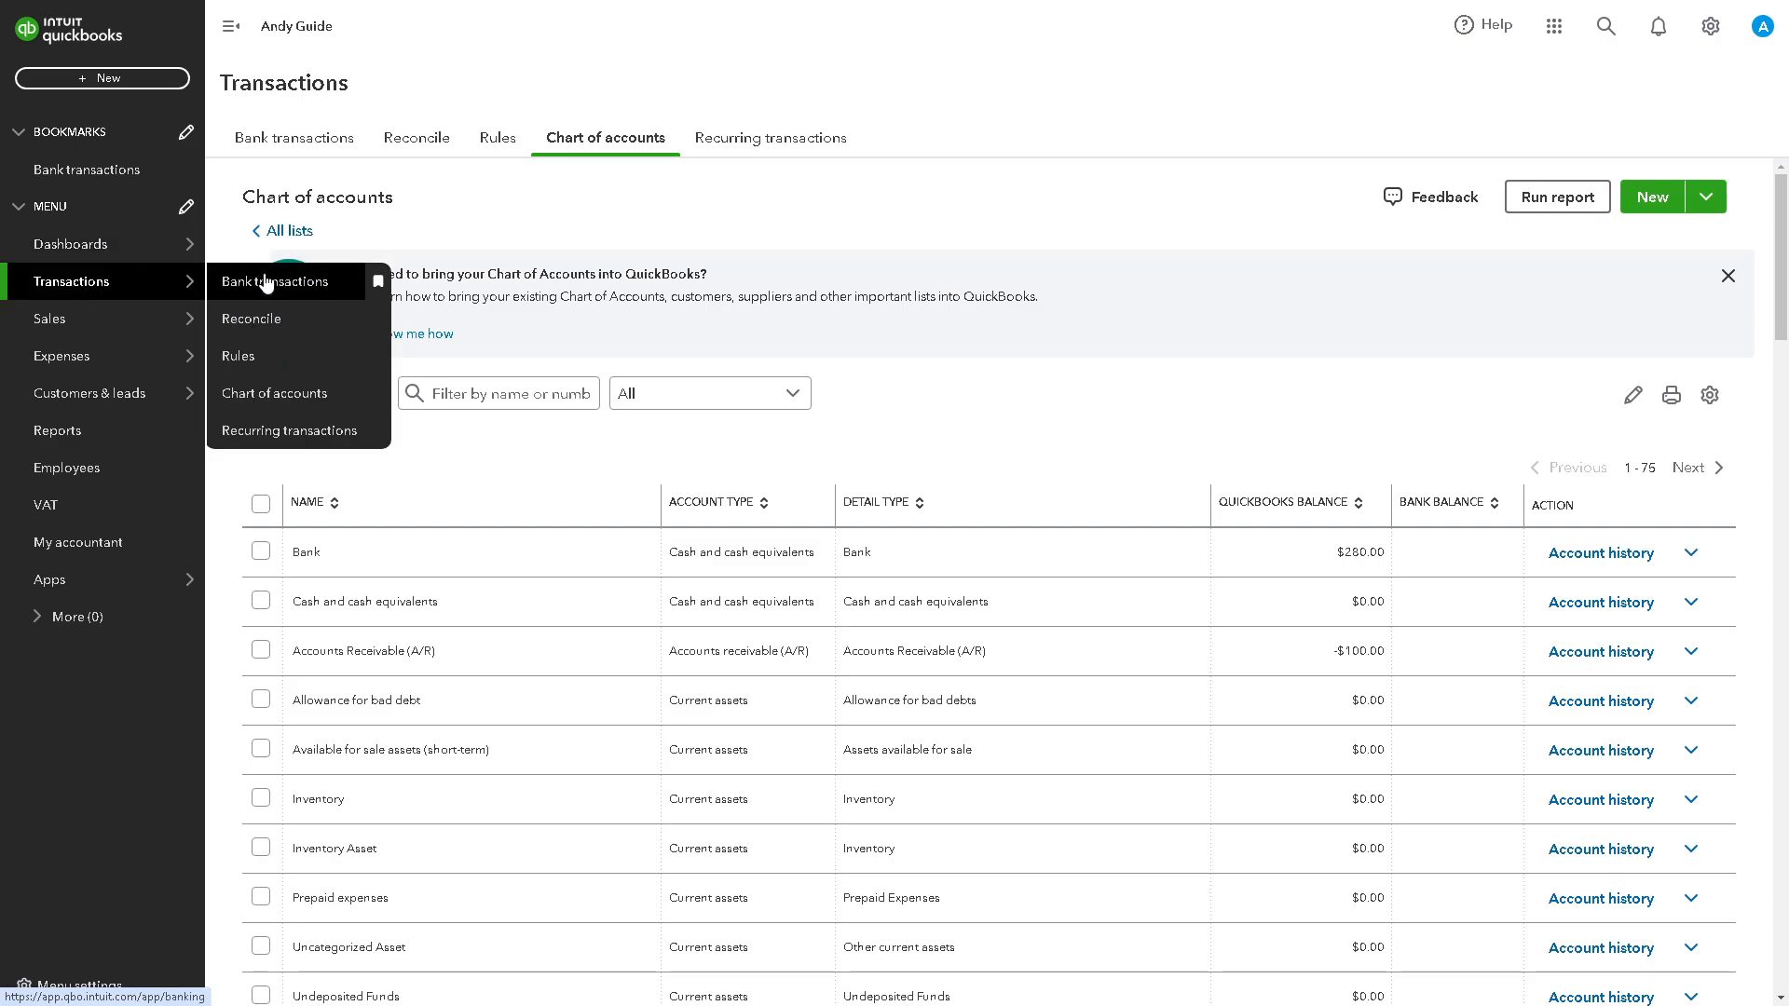
left_click(259, 393)
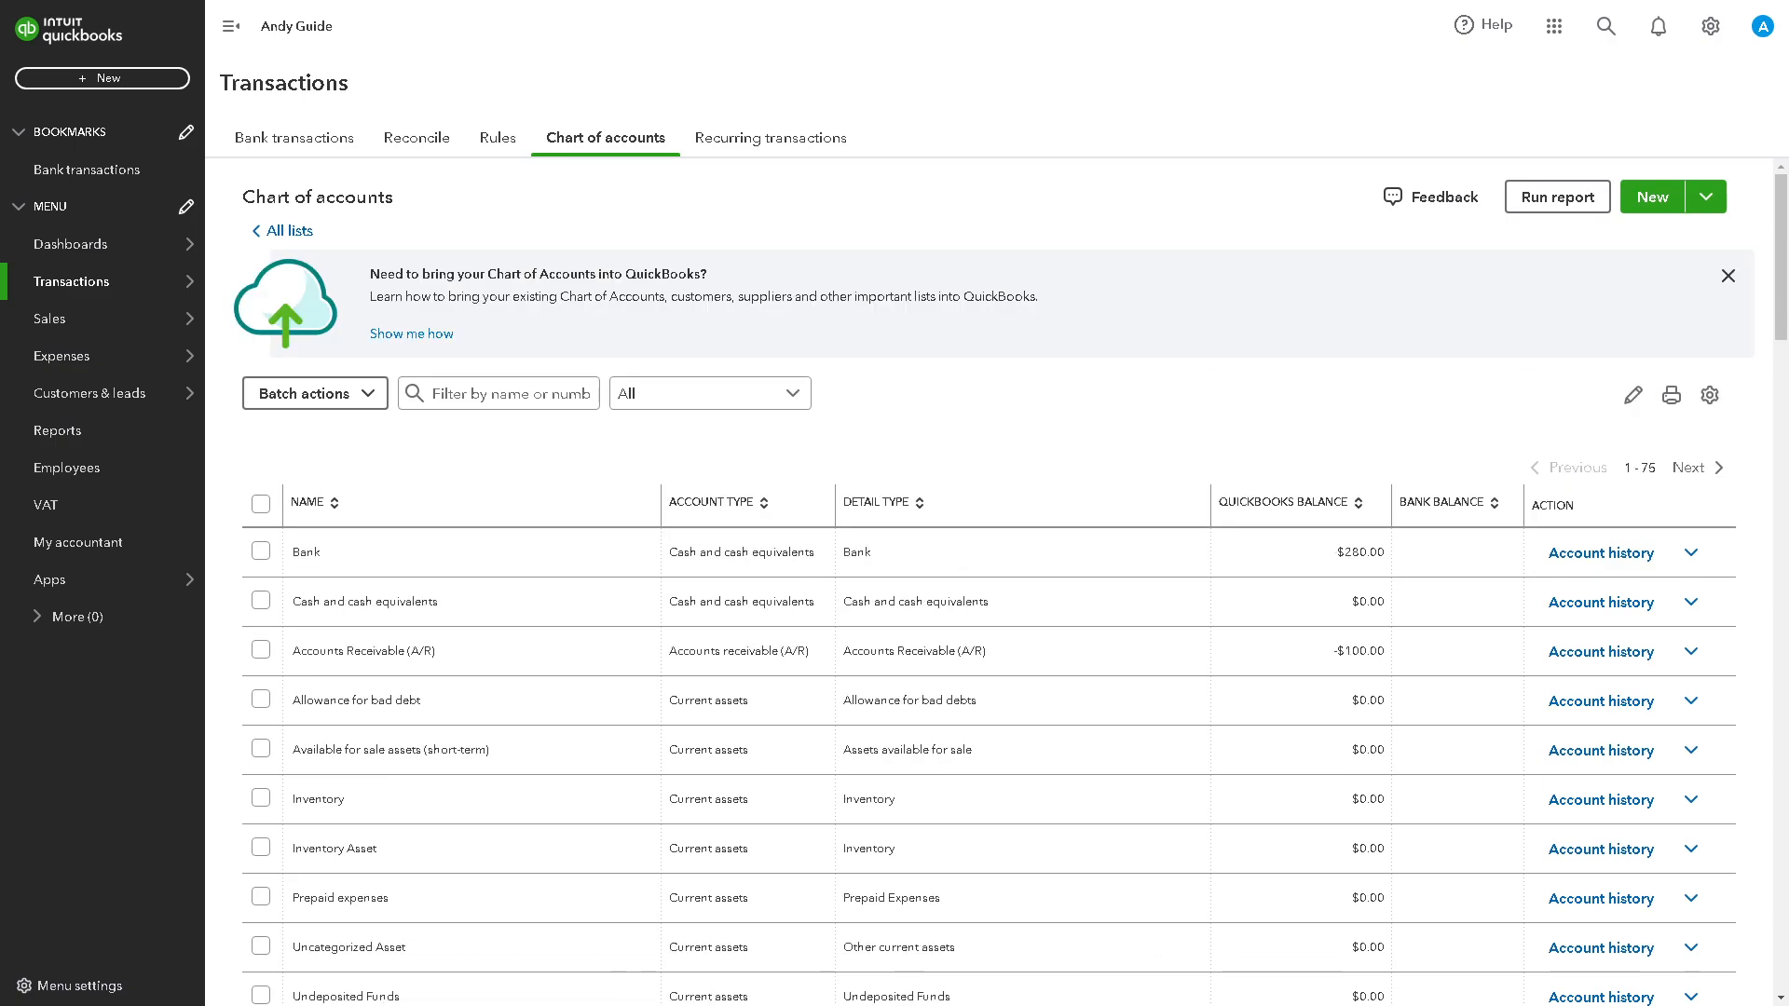
Filter the chart of accounts by "Undepos" to find the undeposited funds accounts, and clear the filter.
scroll(483, 746, "down", 2)
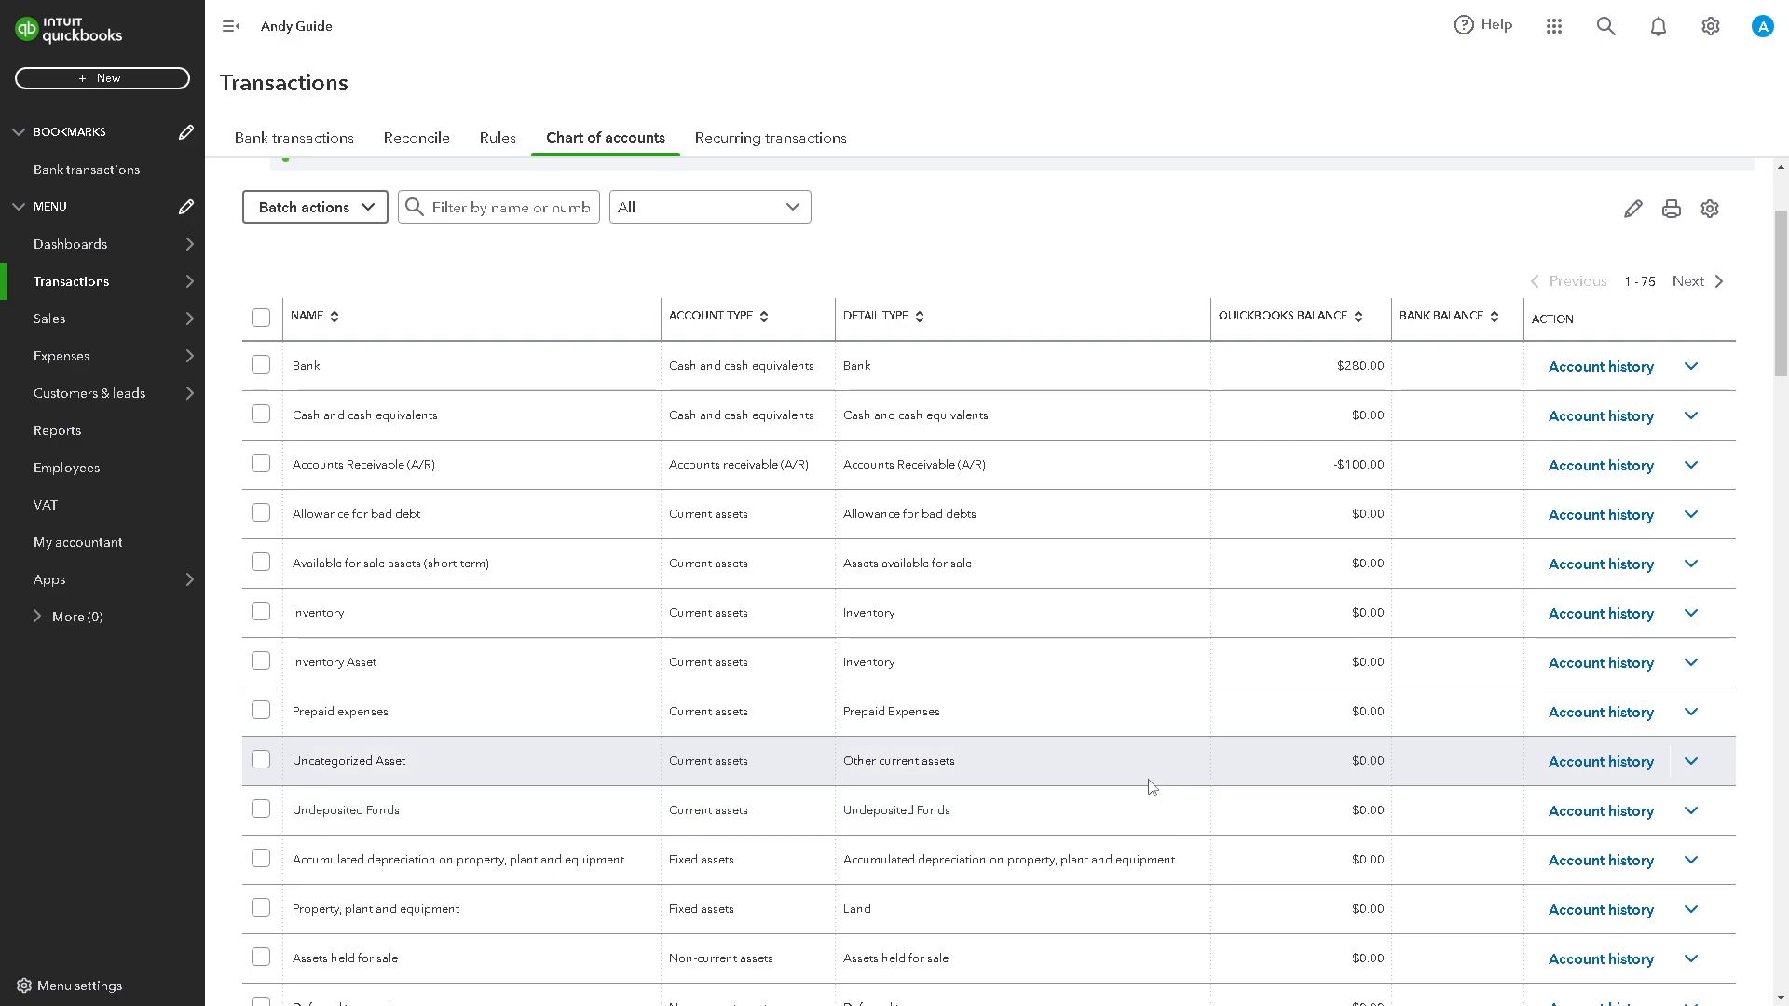
left_click(469, 302)
type("Undepos")
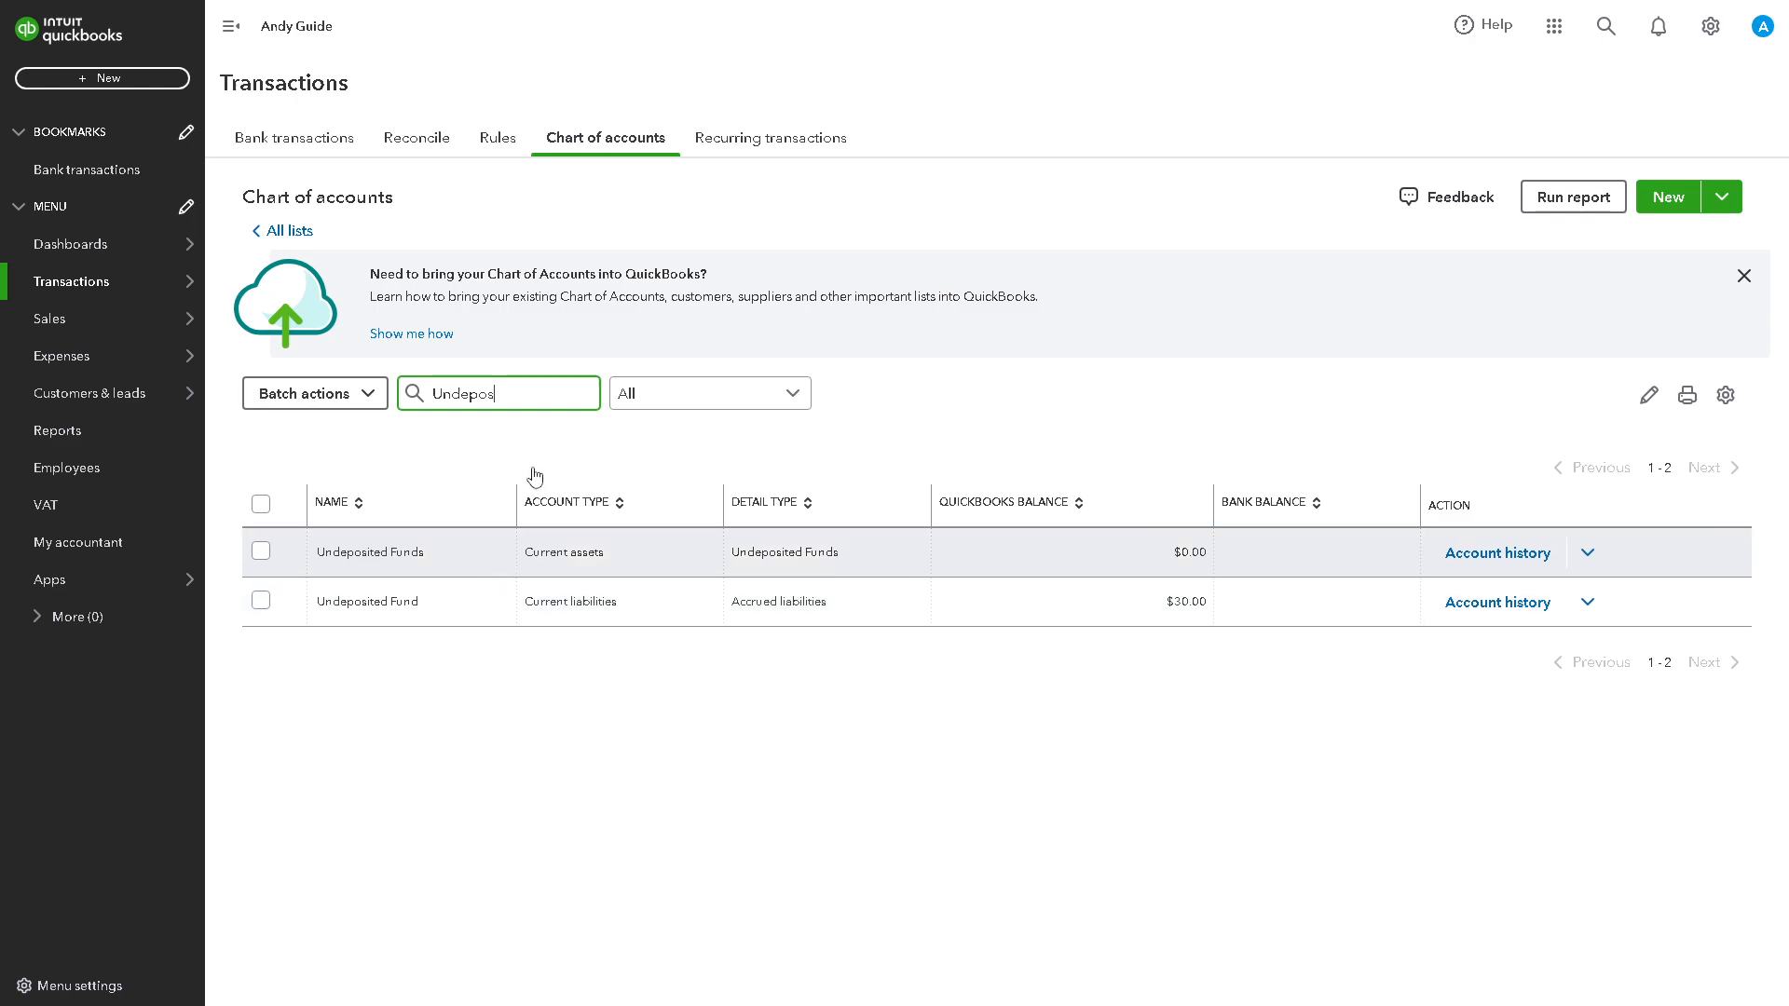
double_click(510, 394)
key("BackSpace")
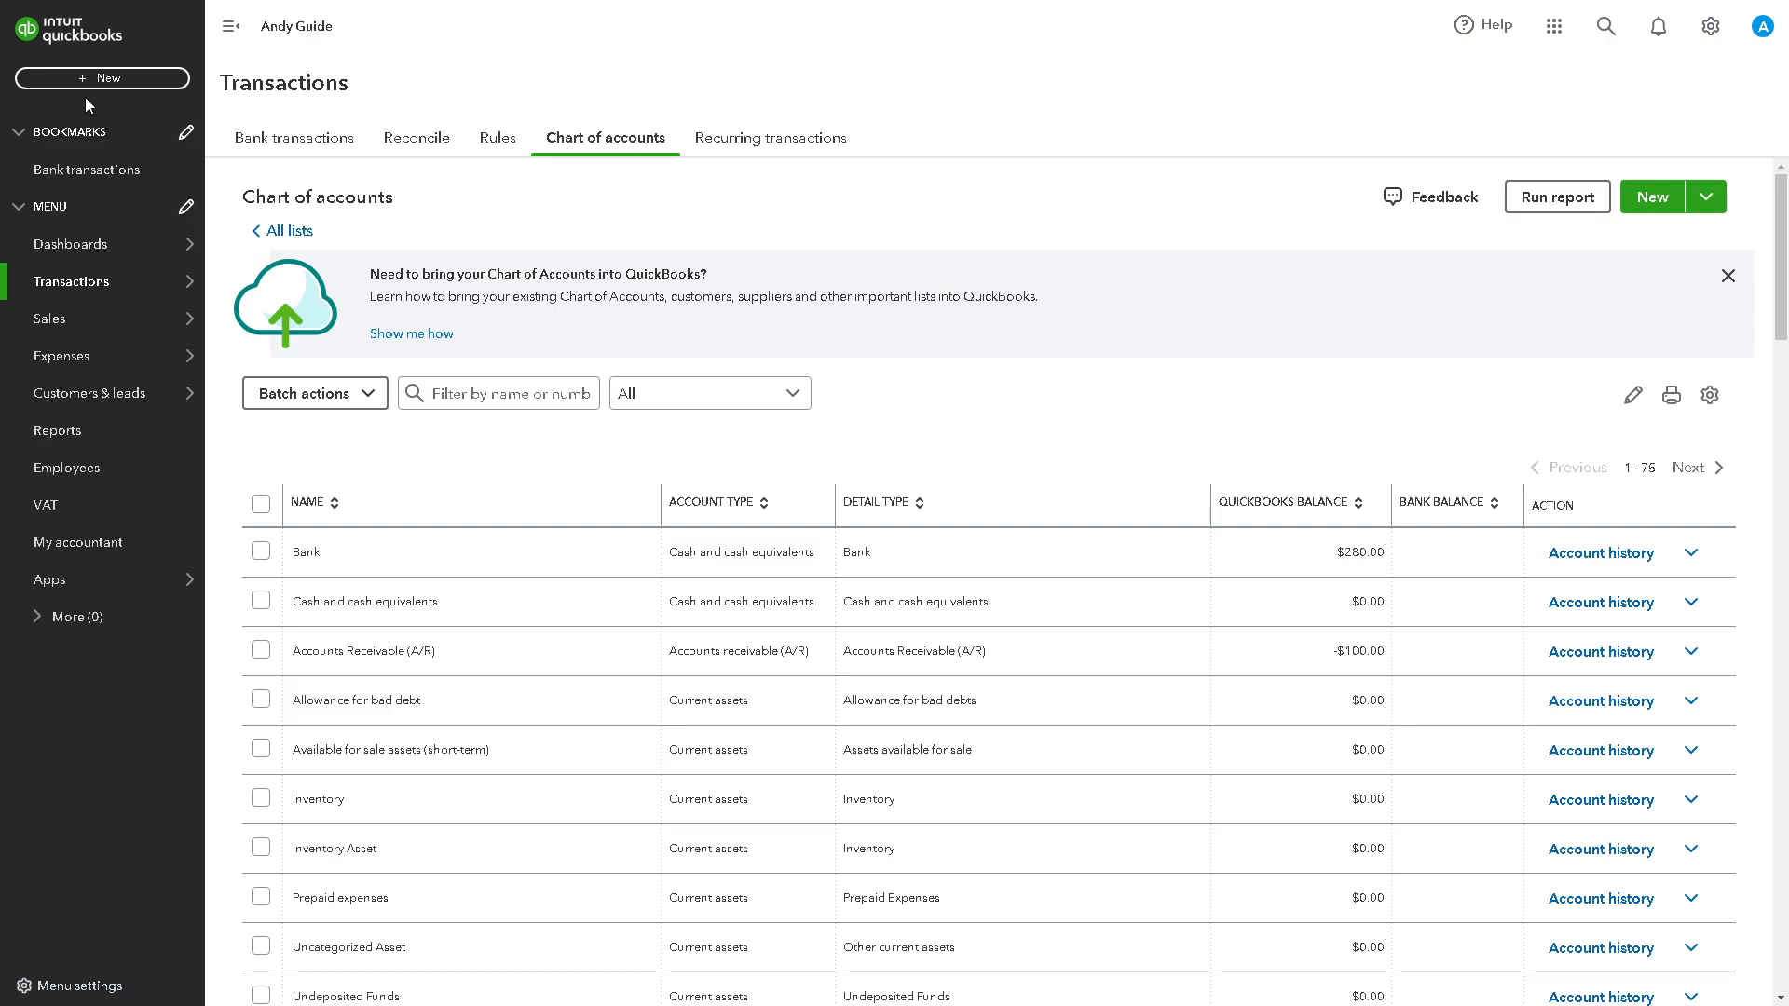
Start a new bank deposit.
left_click(110, 78)
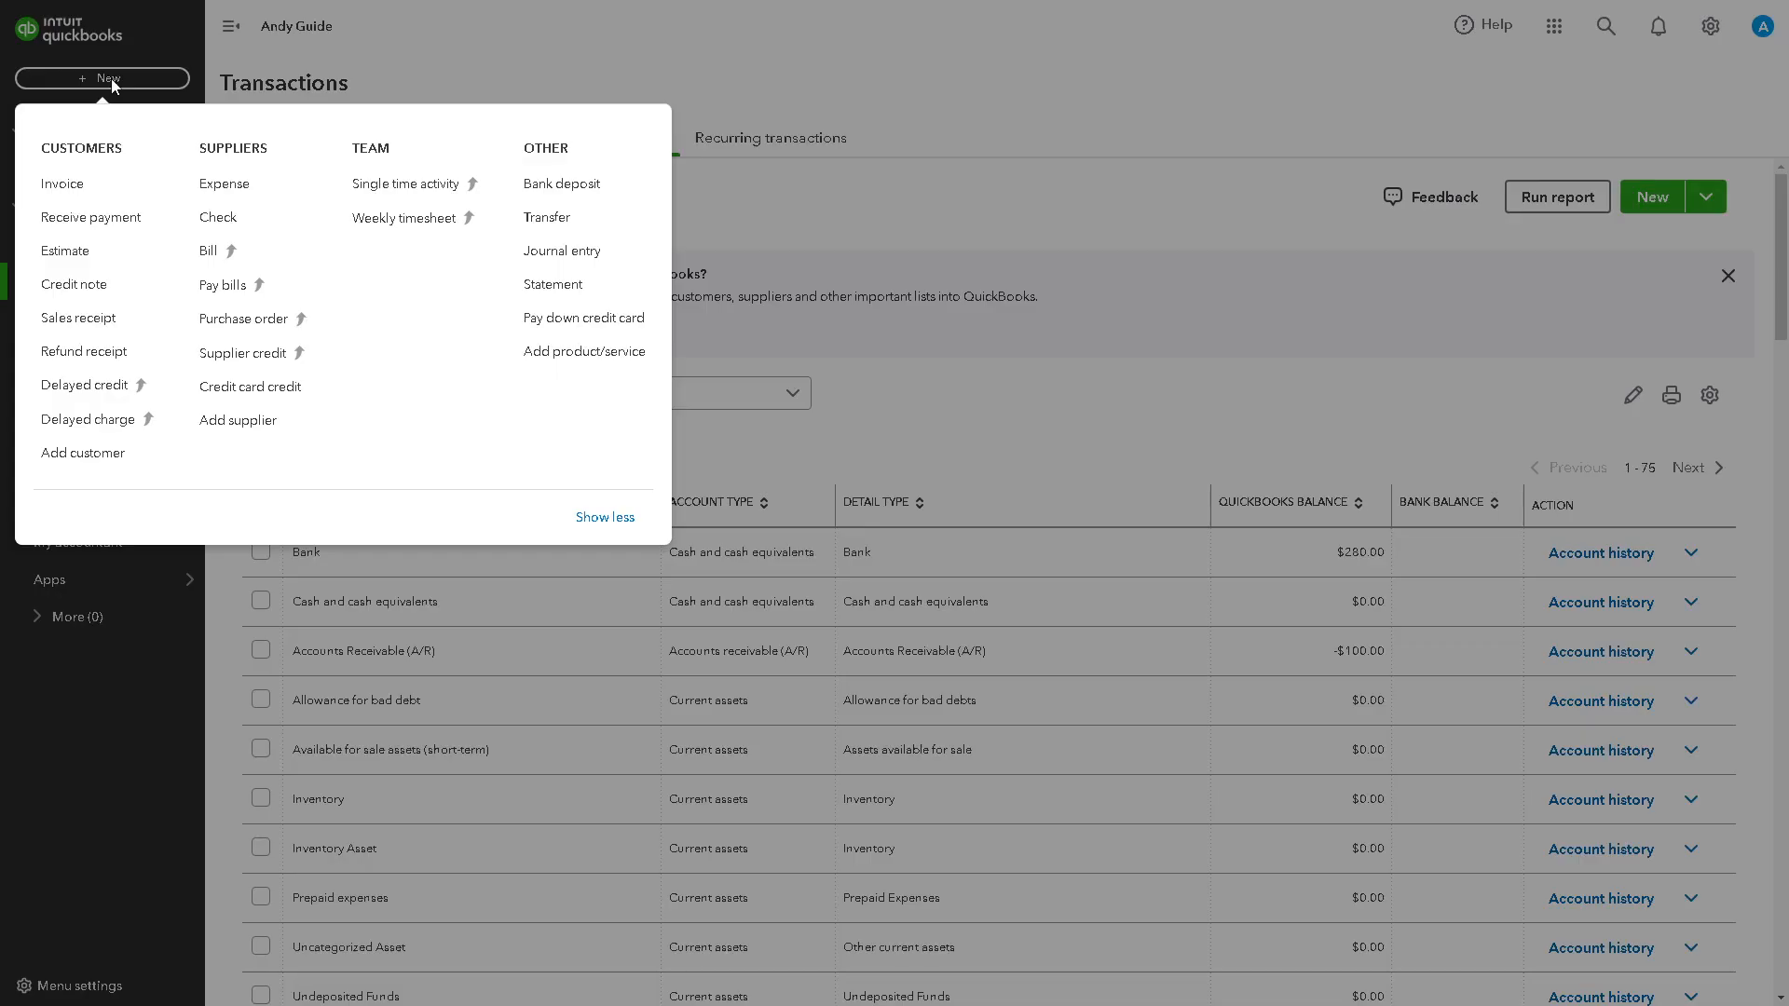
left_click(549, 187)
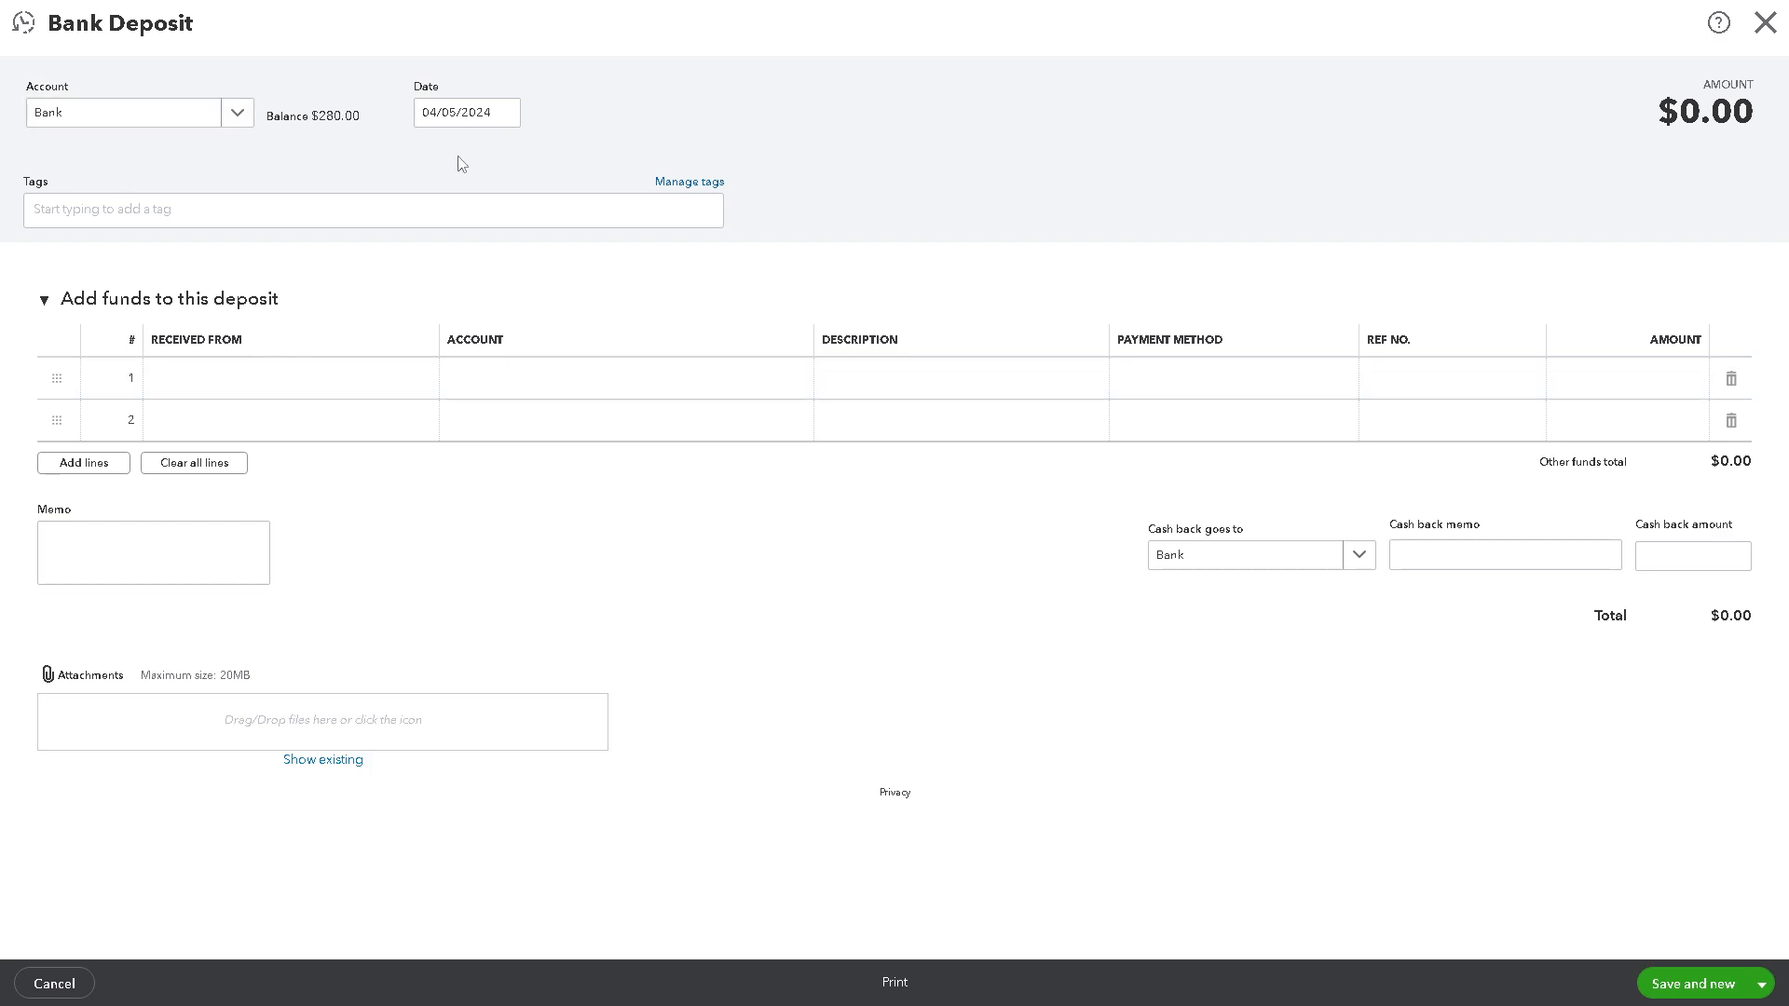
left_click(690, 184)
left_click(1398, 72)
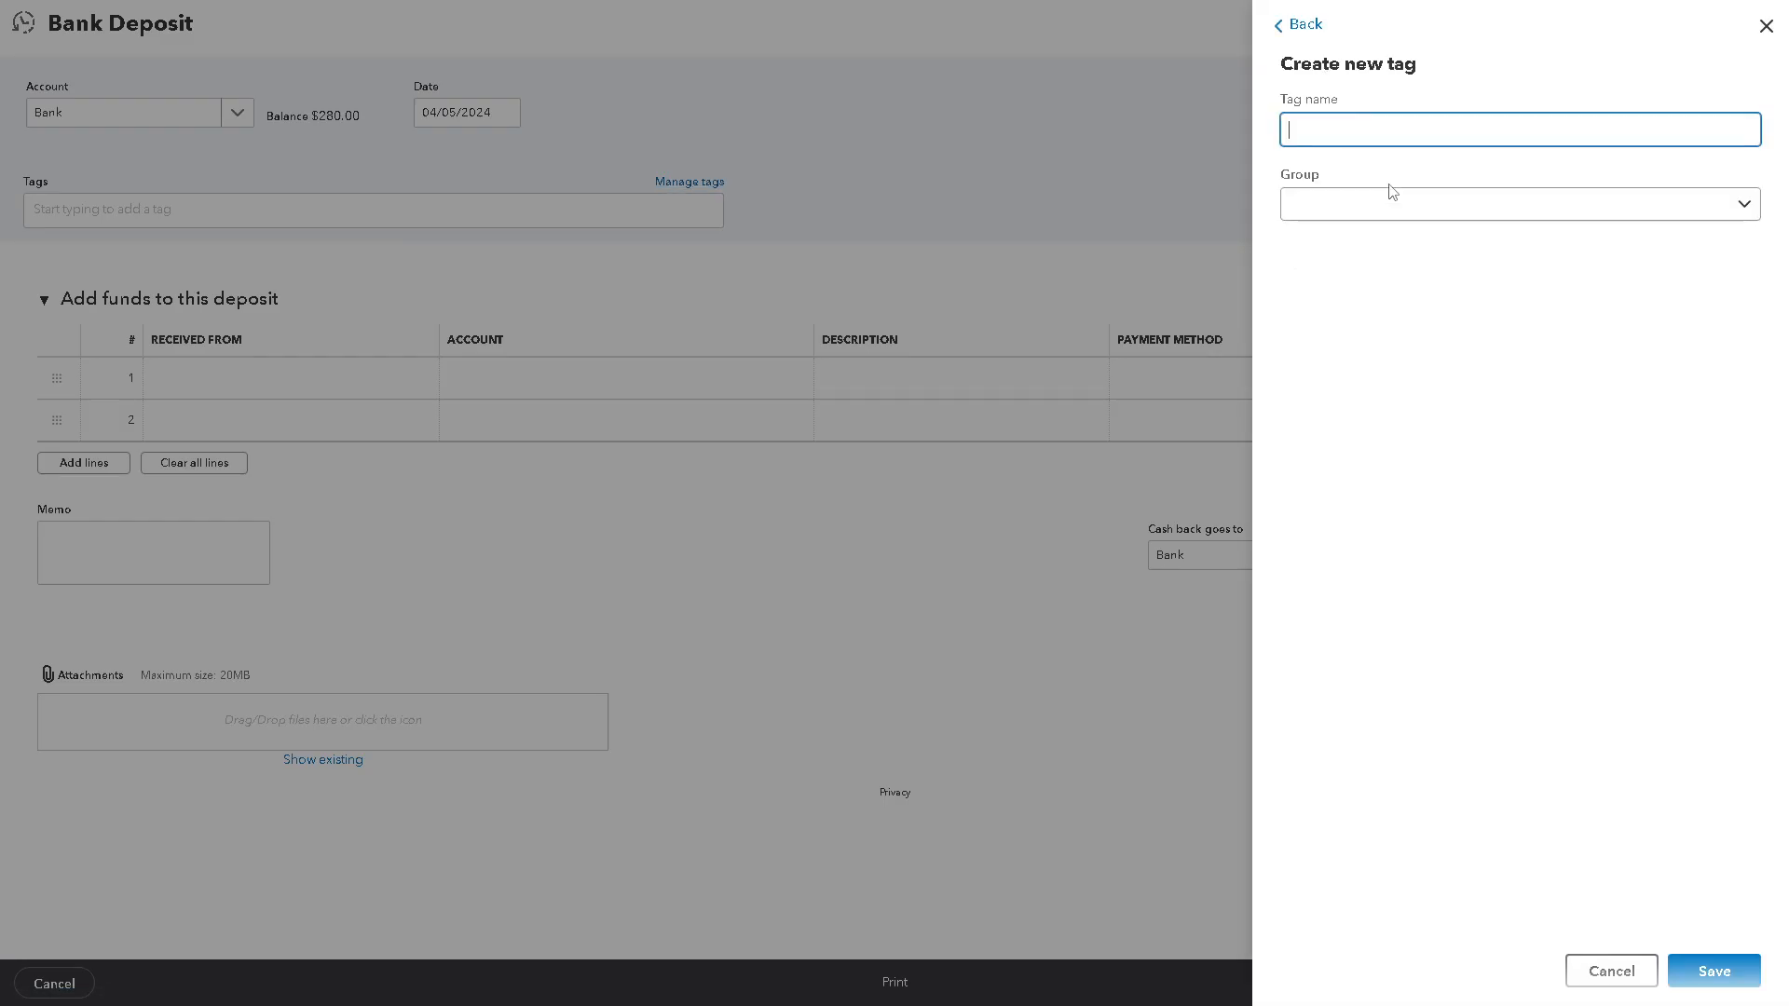
left_click(1758, 35)
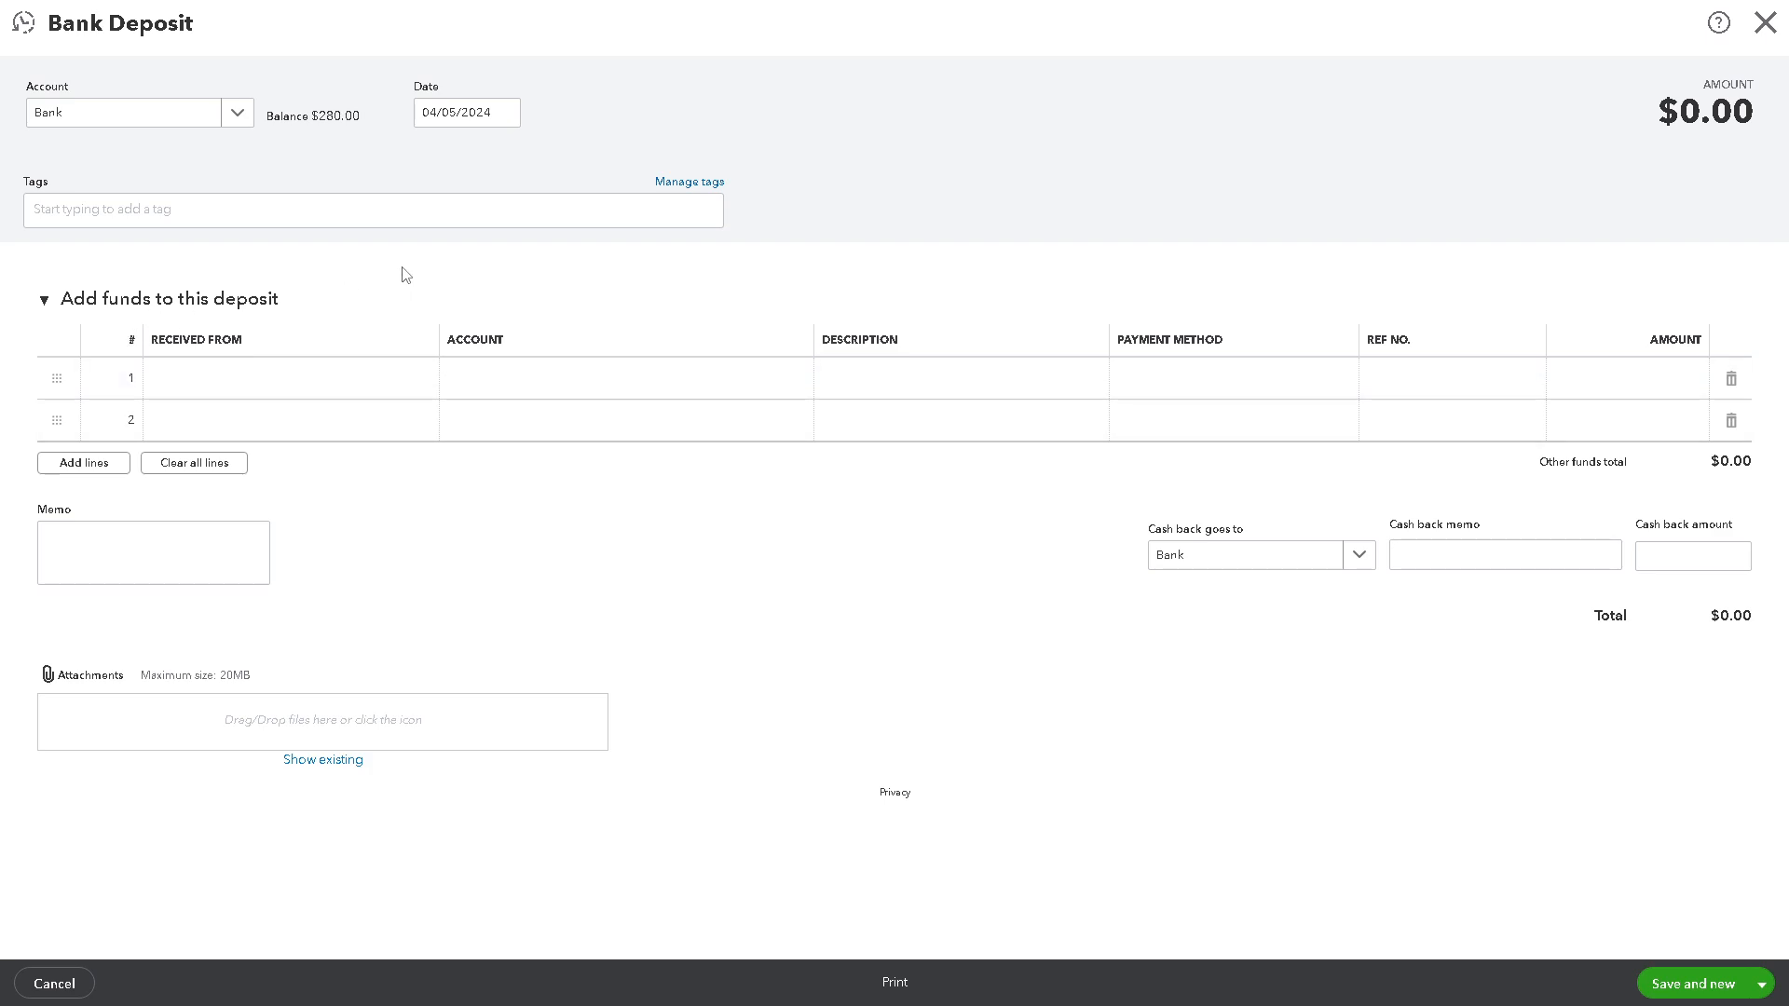
Set the received-from name to the listed customer on deposit line 1 and to the first listed supplier on line 2.
left_click(291, 385)
left_click(401, 385)
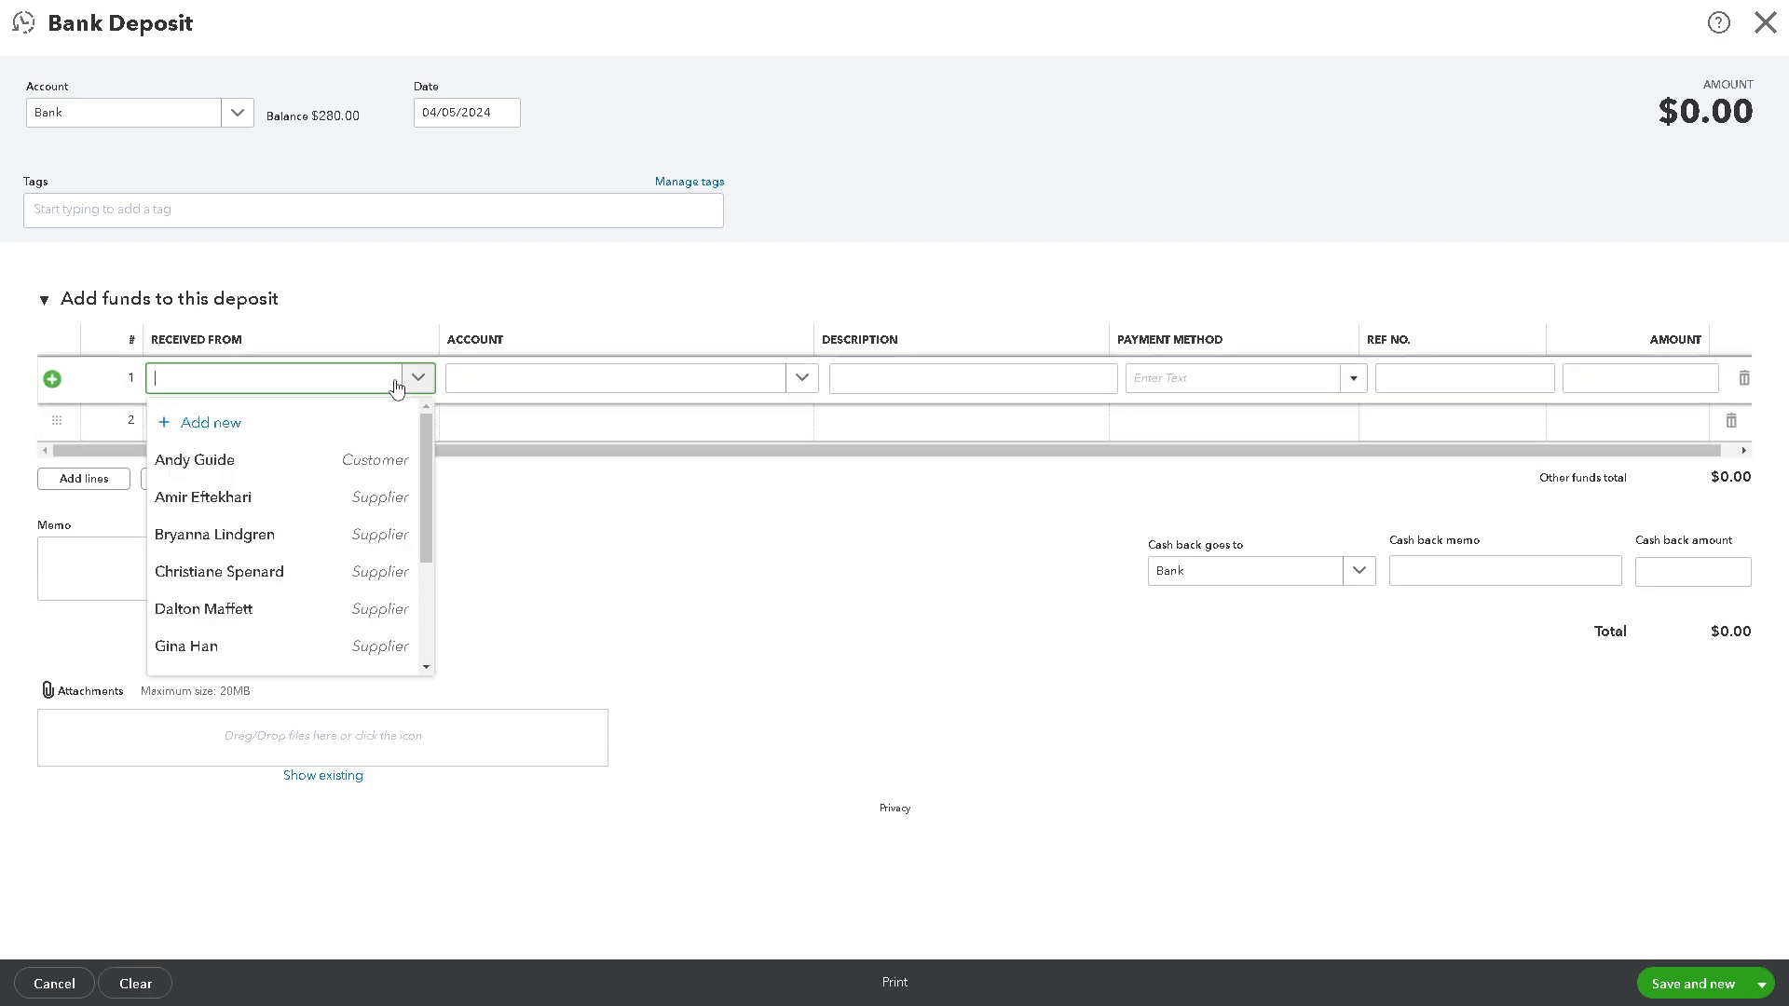
left_click(219, 461)
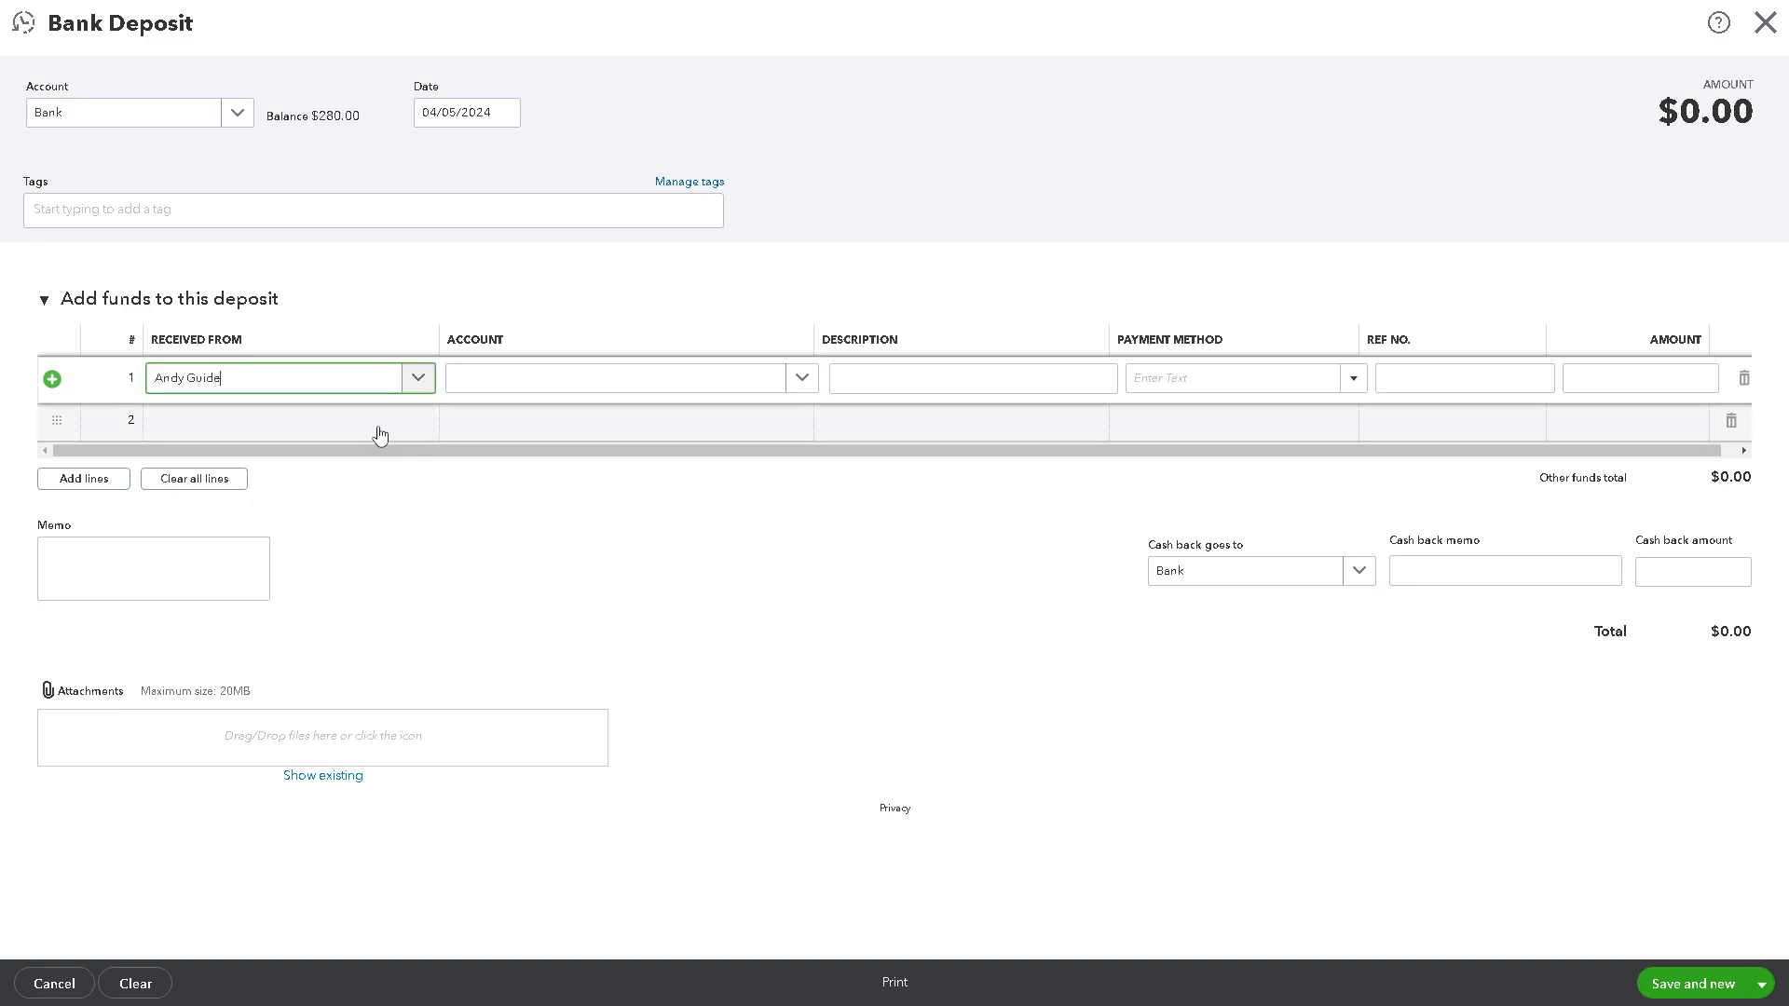
left_click(387, 423)
left_click(417, 421)
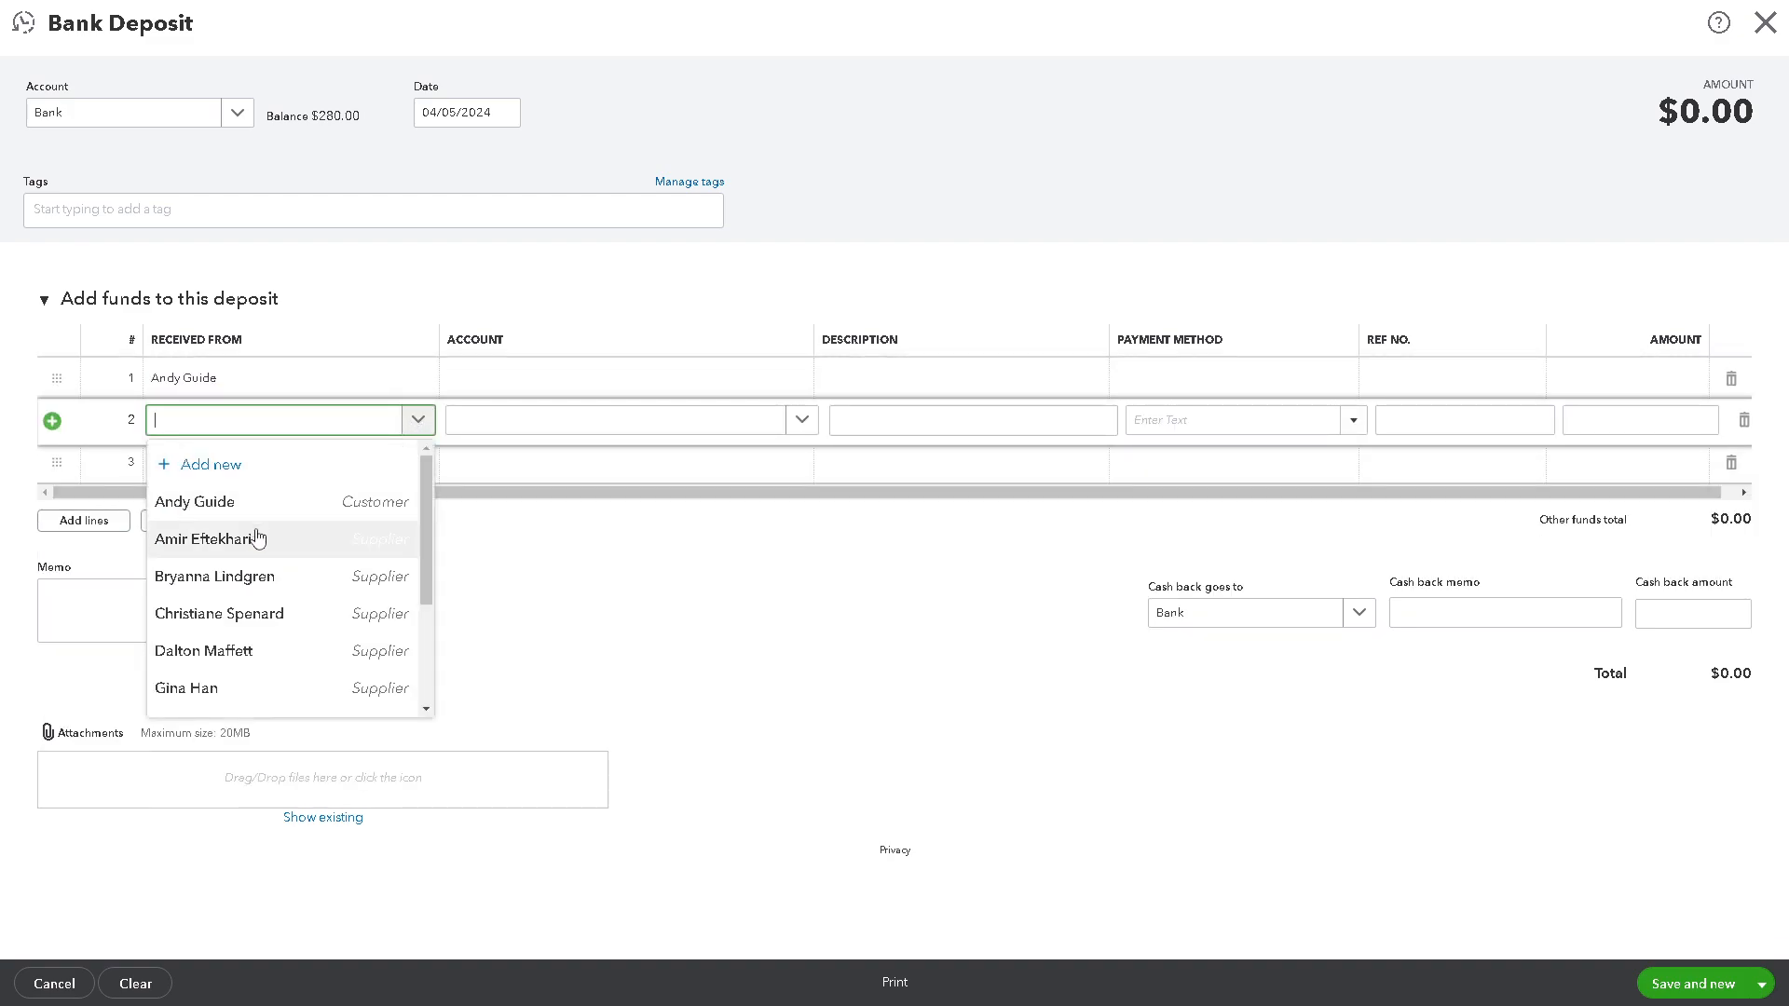
left_click(260, 539)
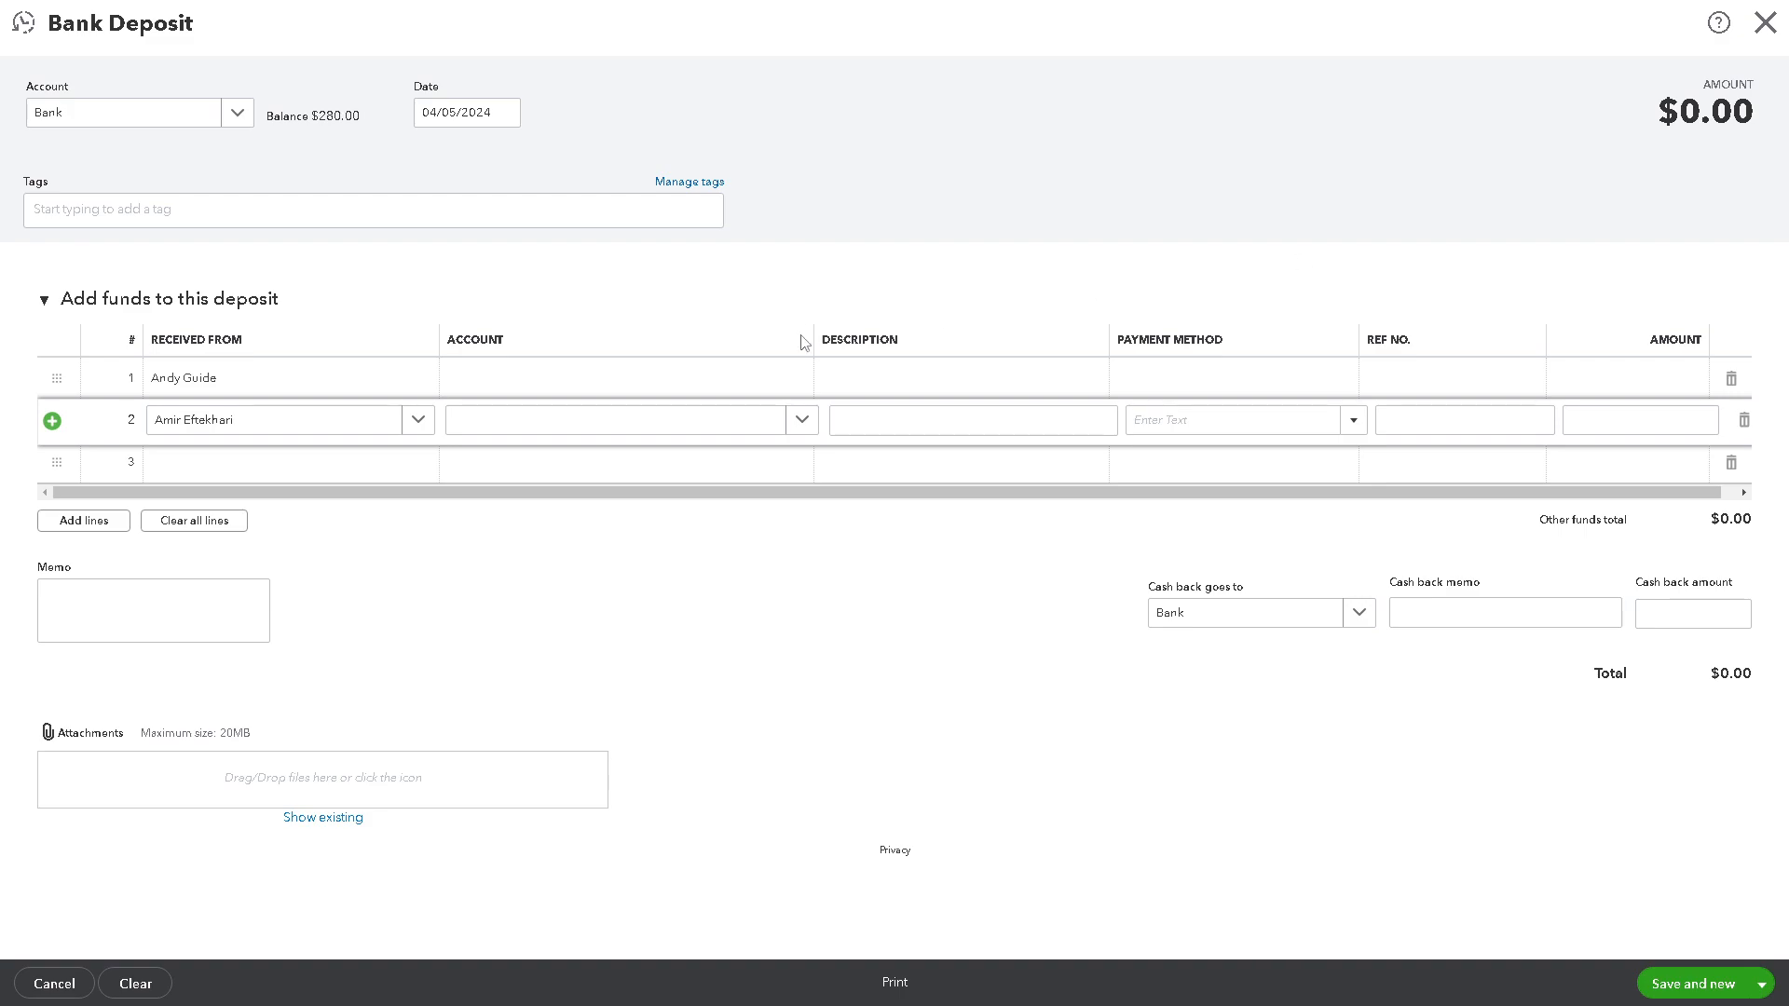
left_click(802, 421)
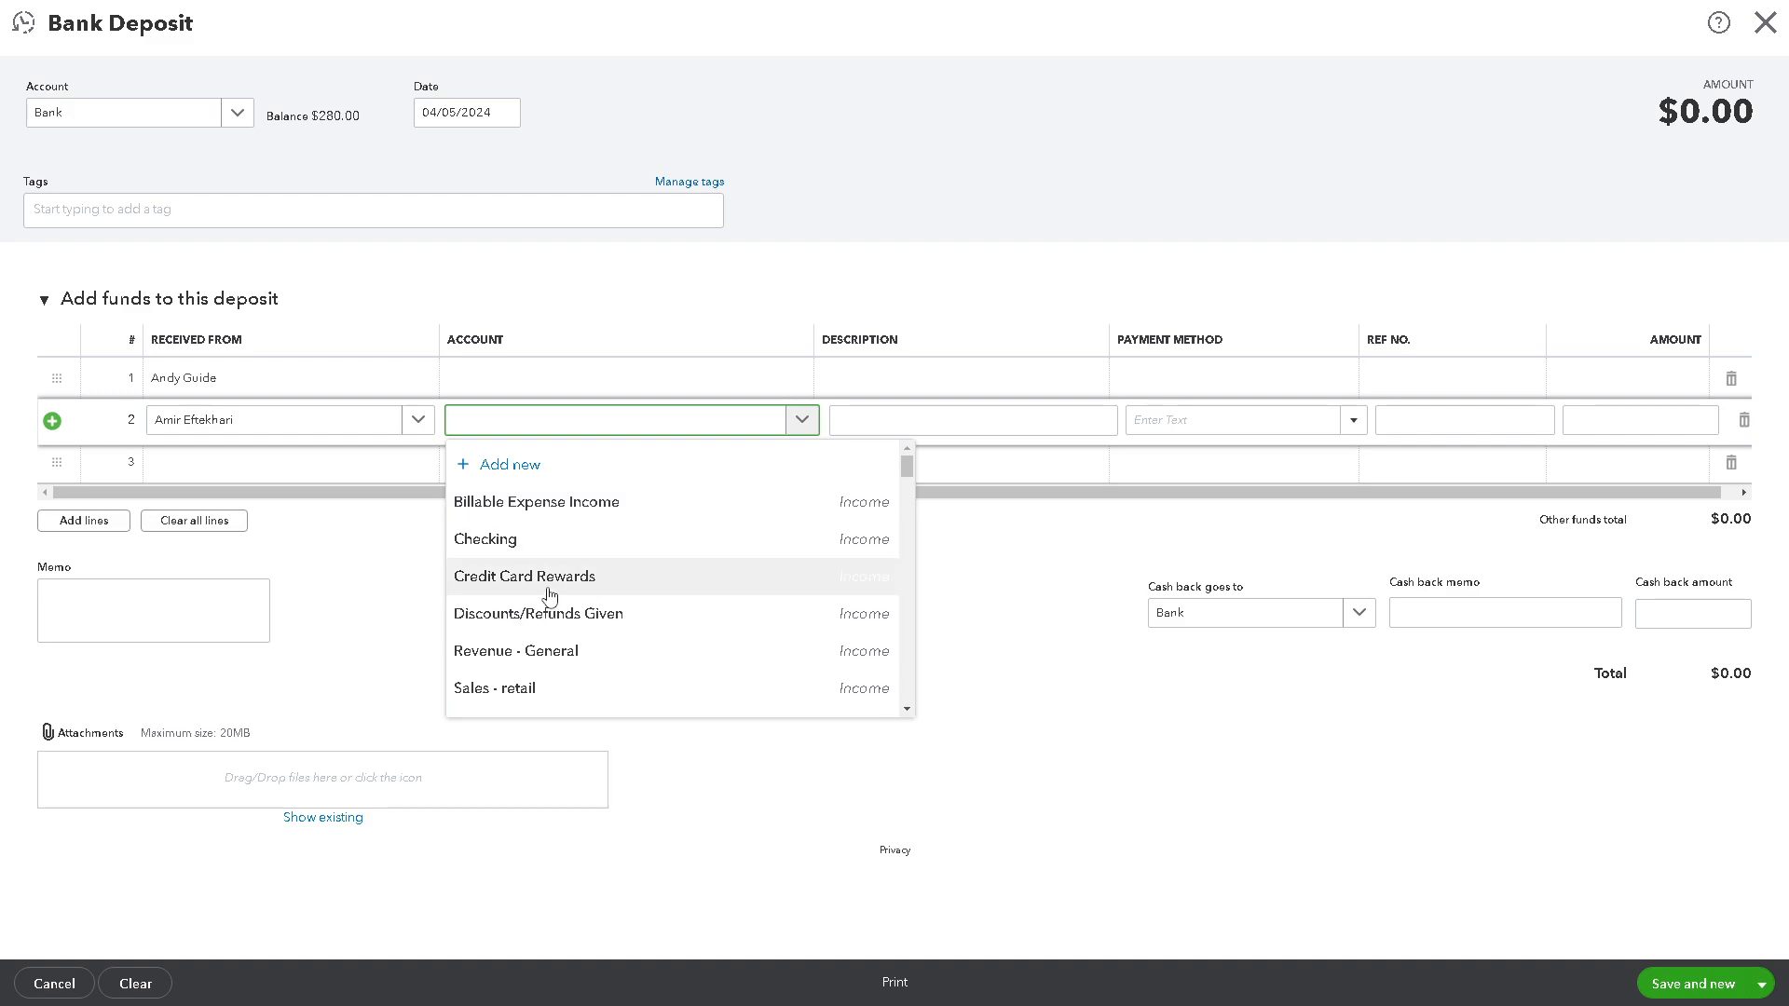
scroll(550, 595, "down", 1)
scroll(571, 537, "down", 2)
scroll(568, 539, "up", 3)
left_click(546, 473)
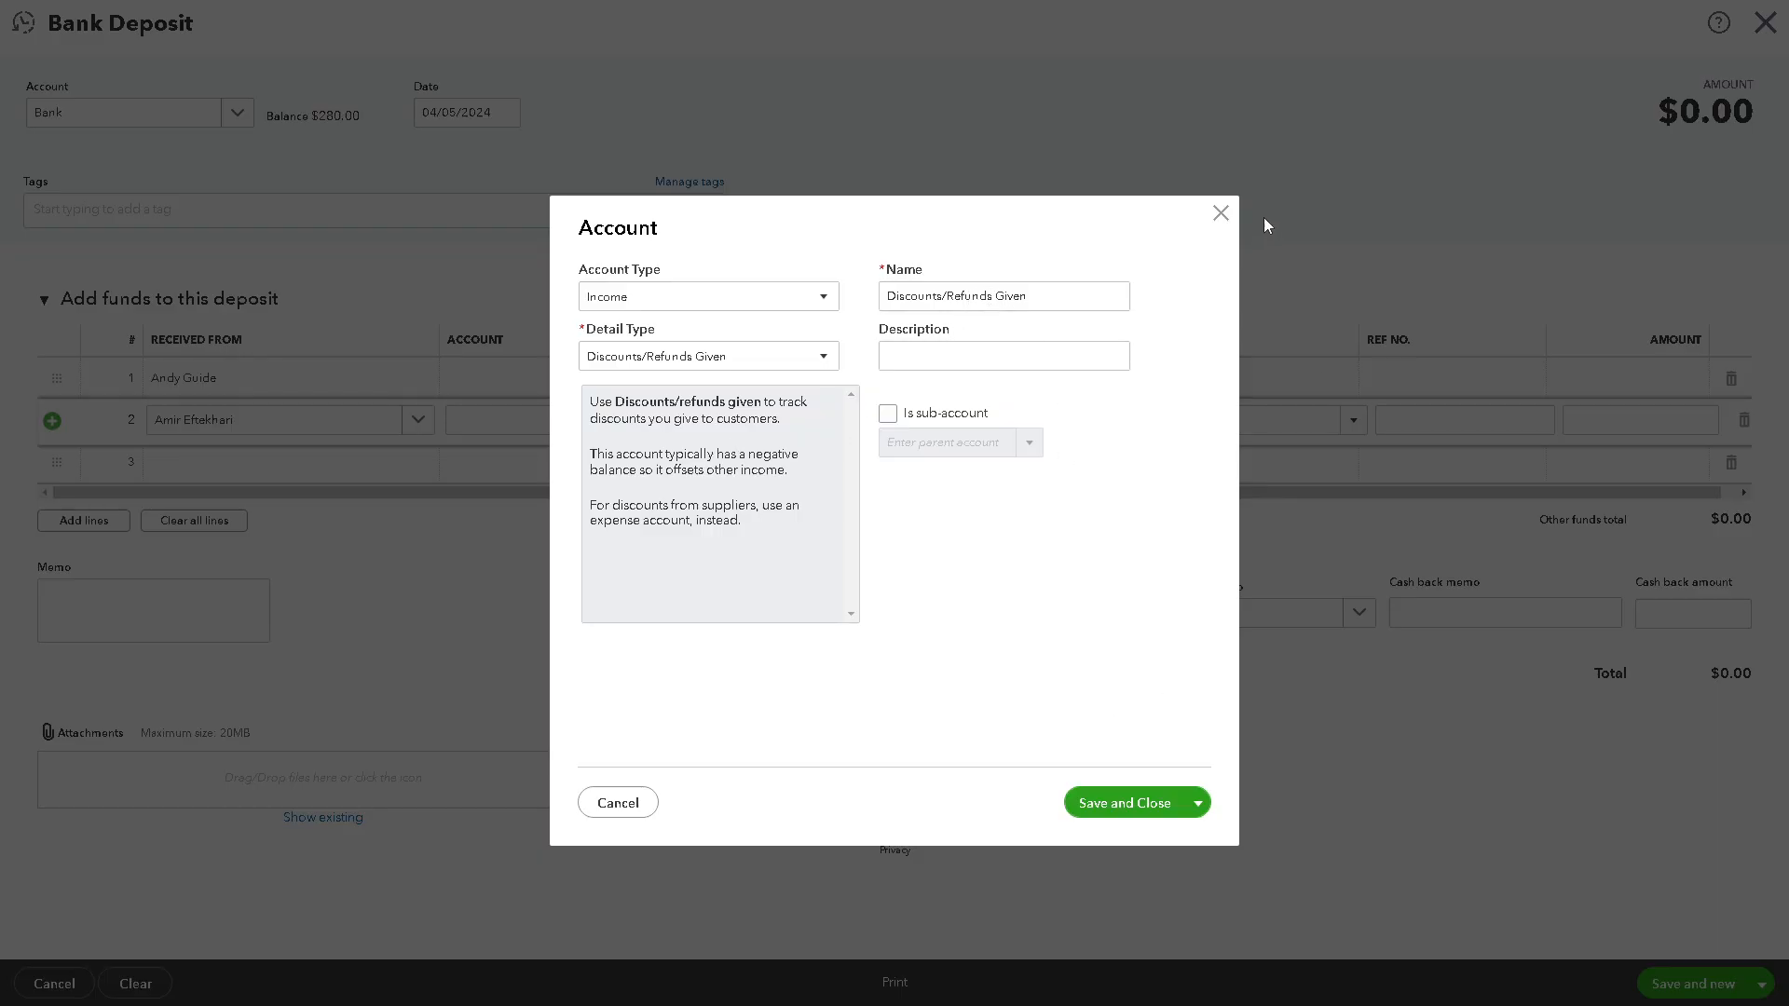
left_click(1221, 214)
Assign deposit line 2 to the Discounts/Refunds Given account with an amount of 1000.
left_click(801, 420)
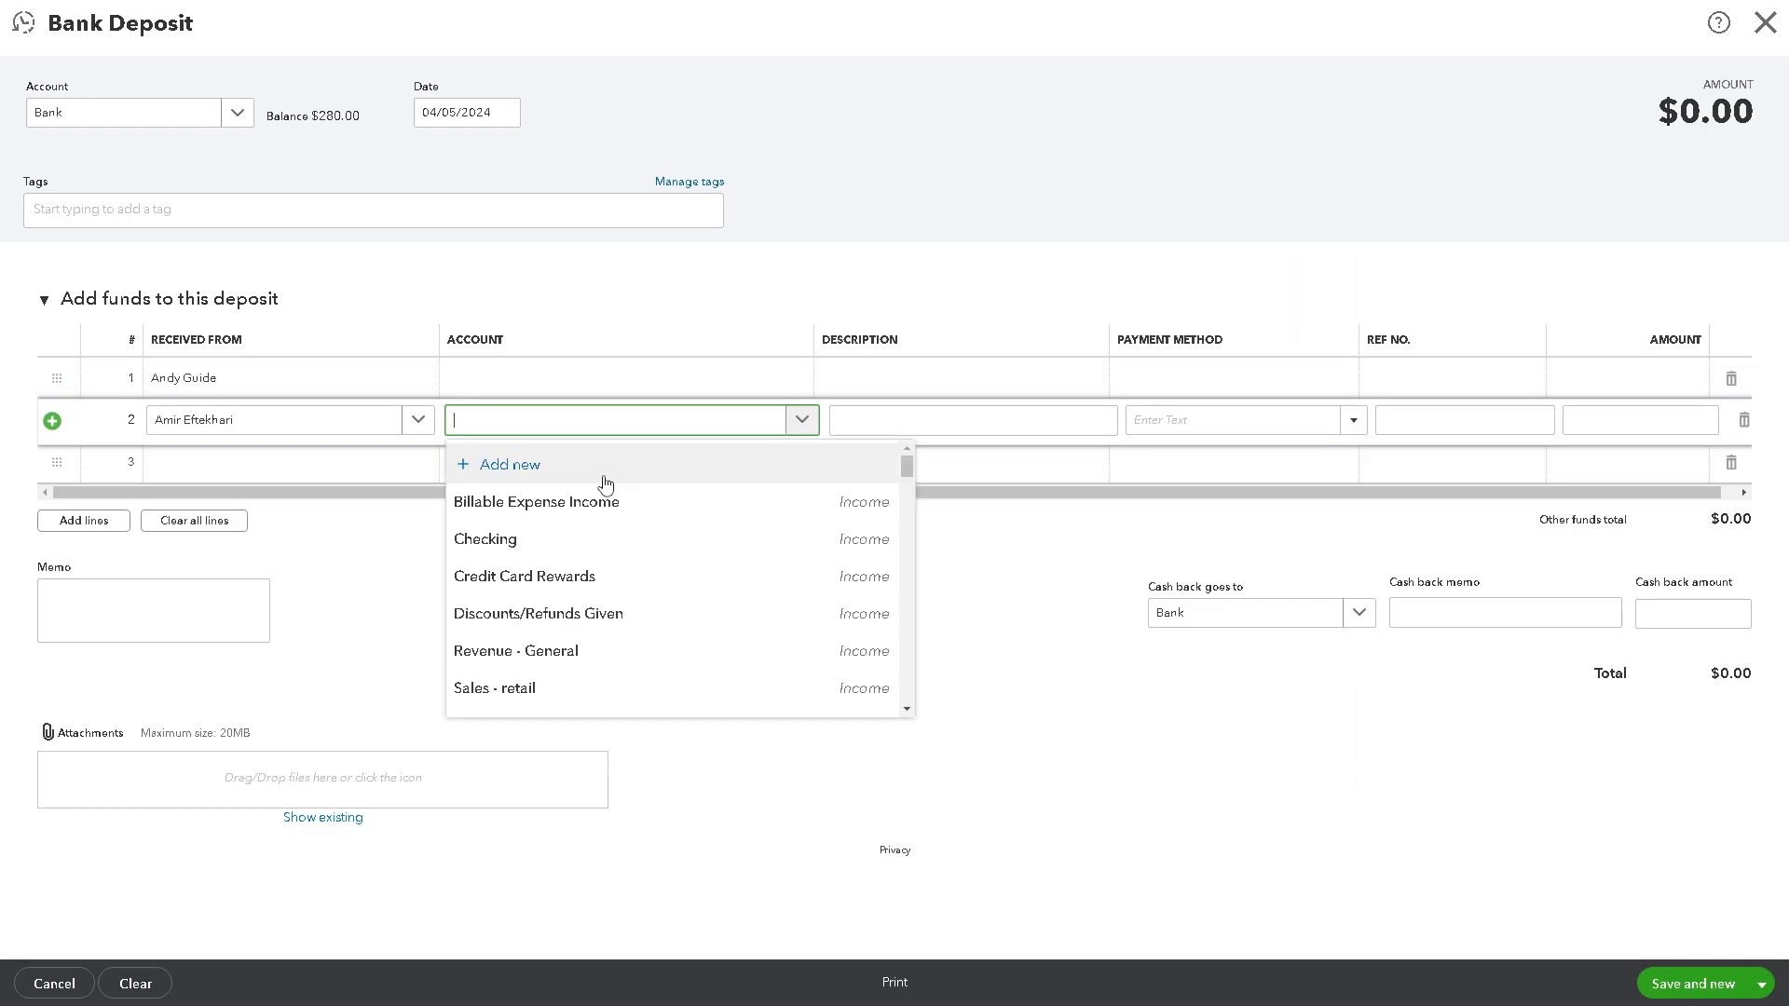
left_click(579, 611)
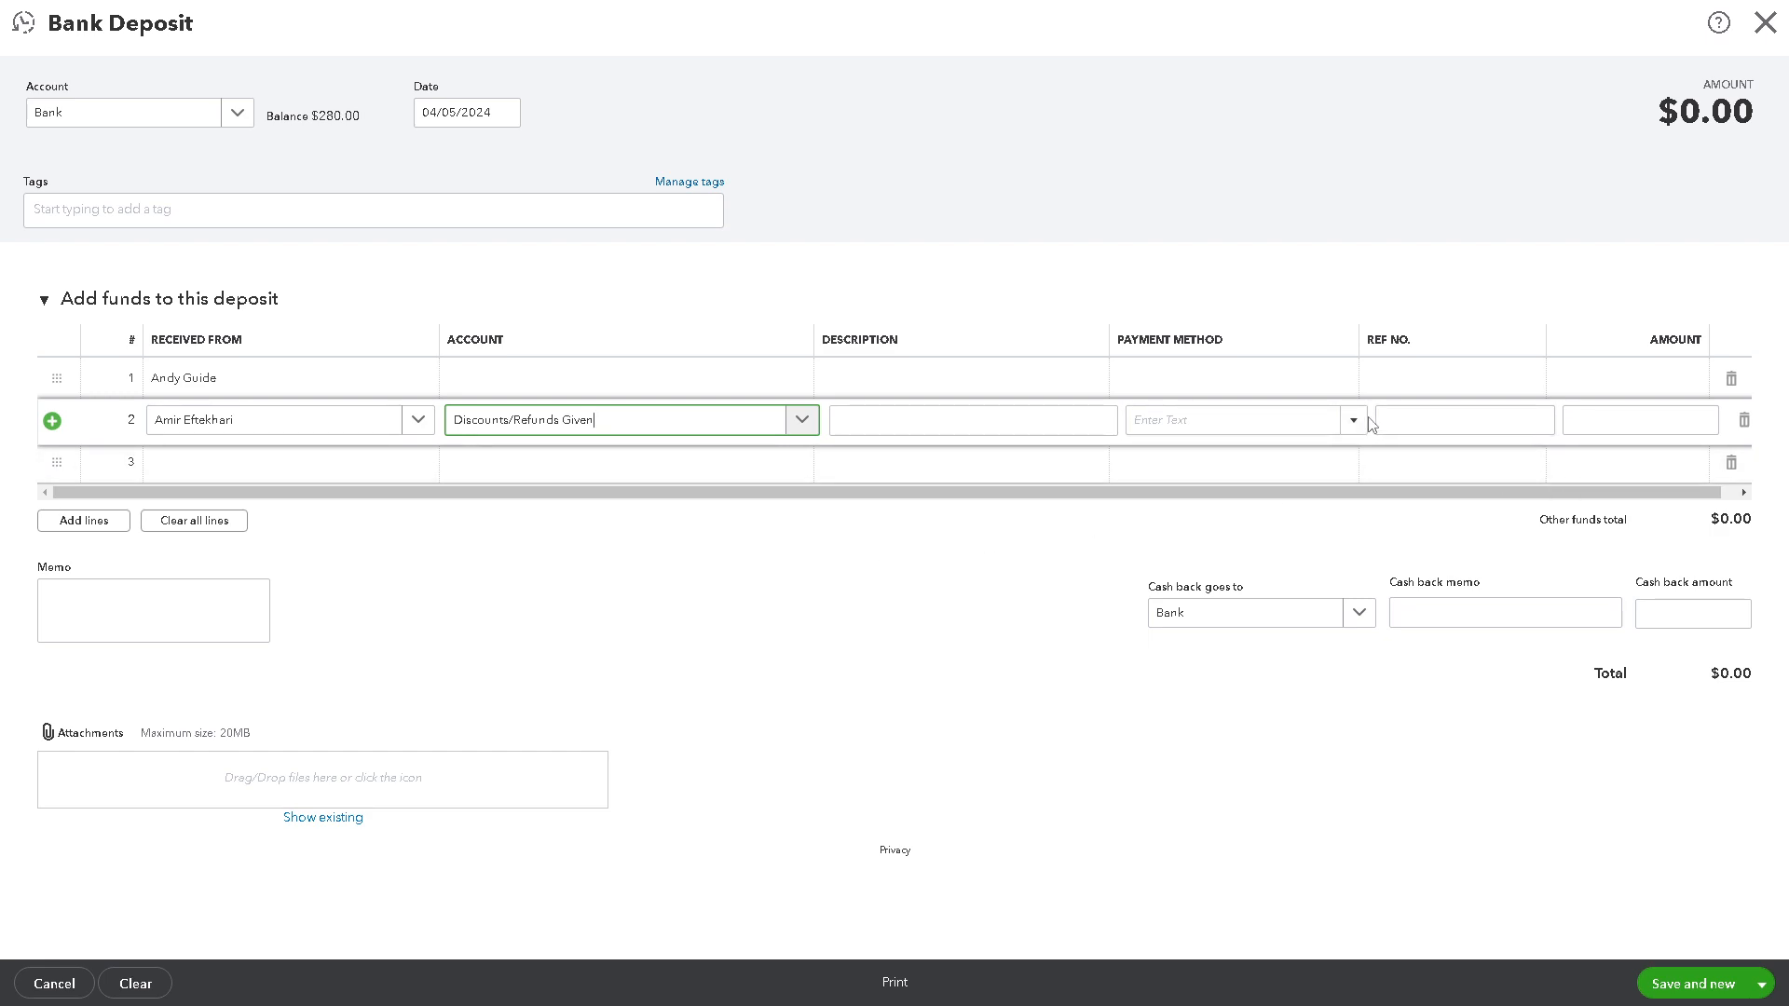
left_click(1674, 418)
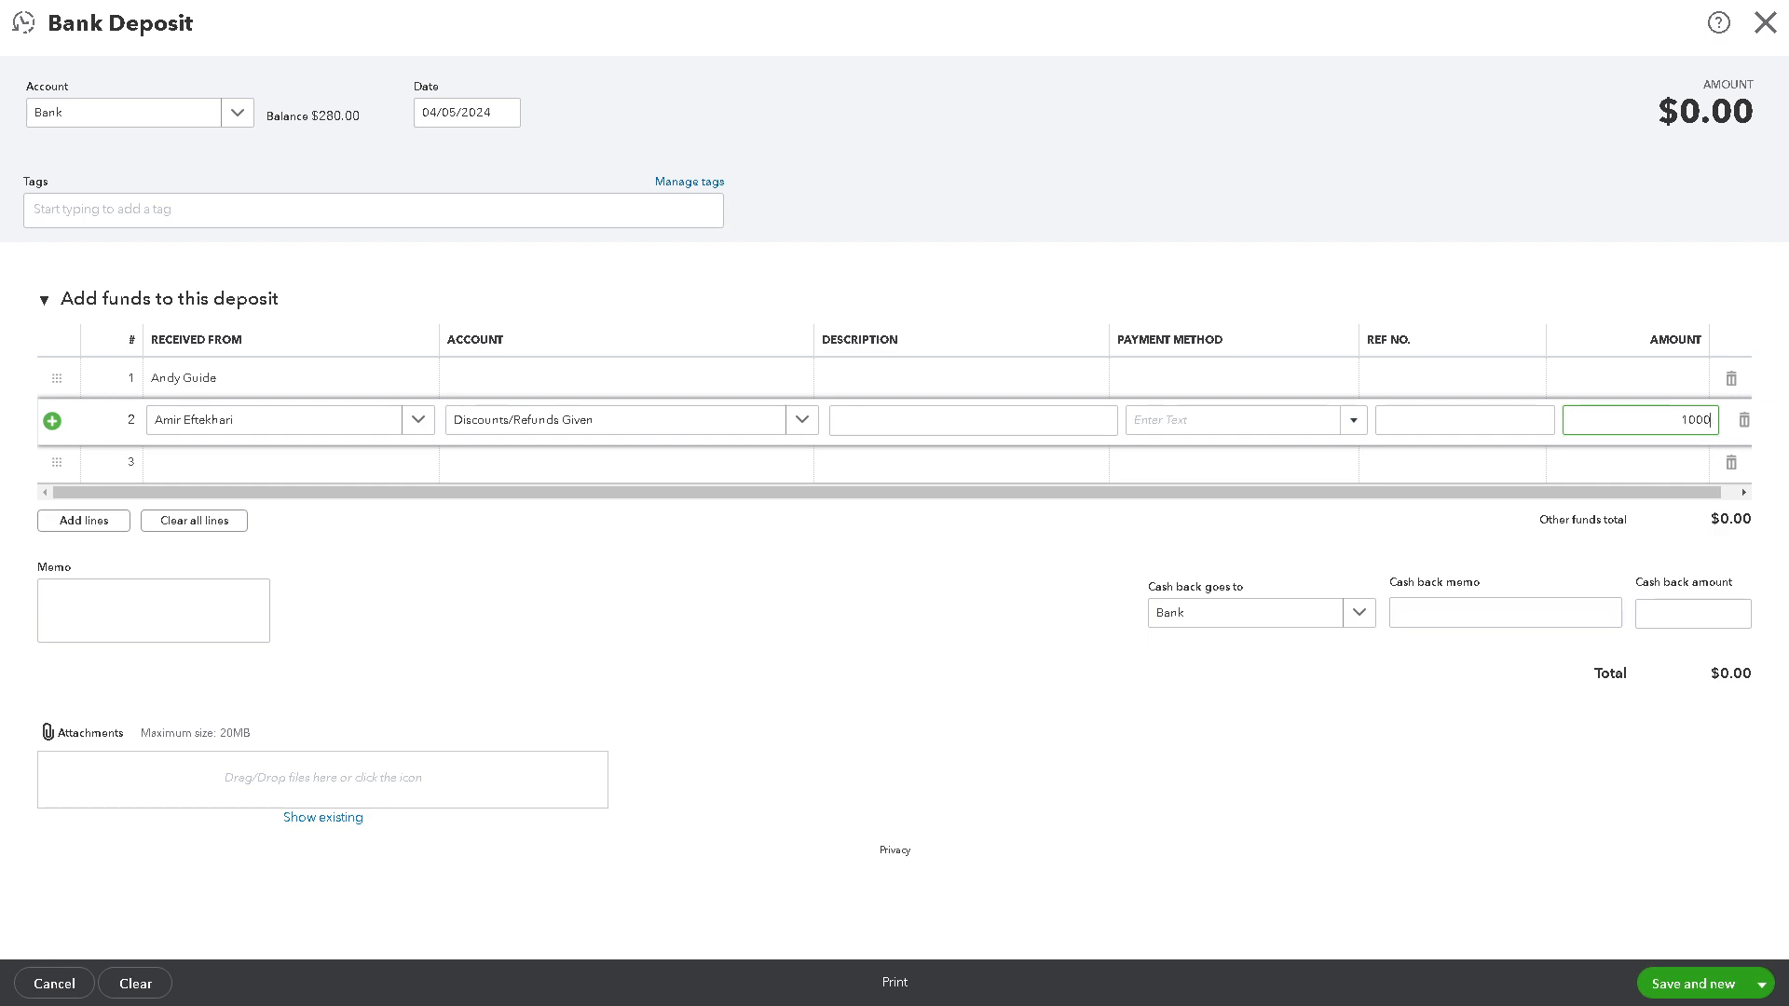
key("Tab")
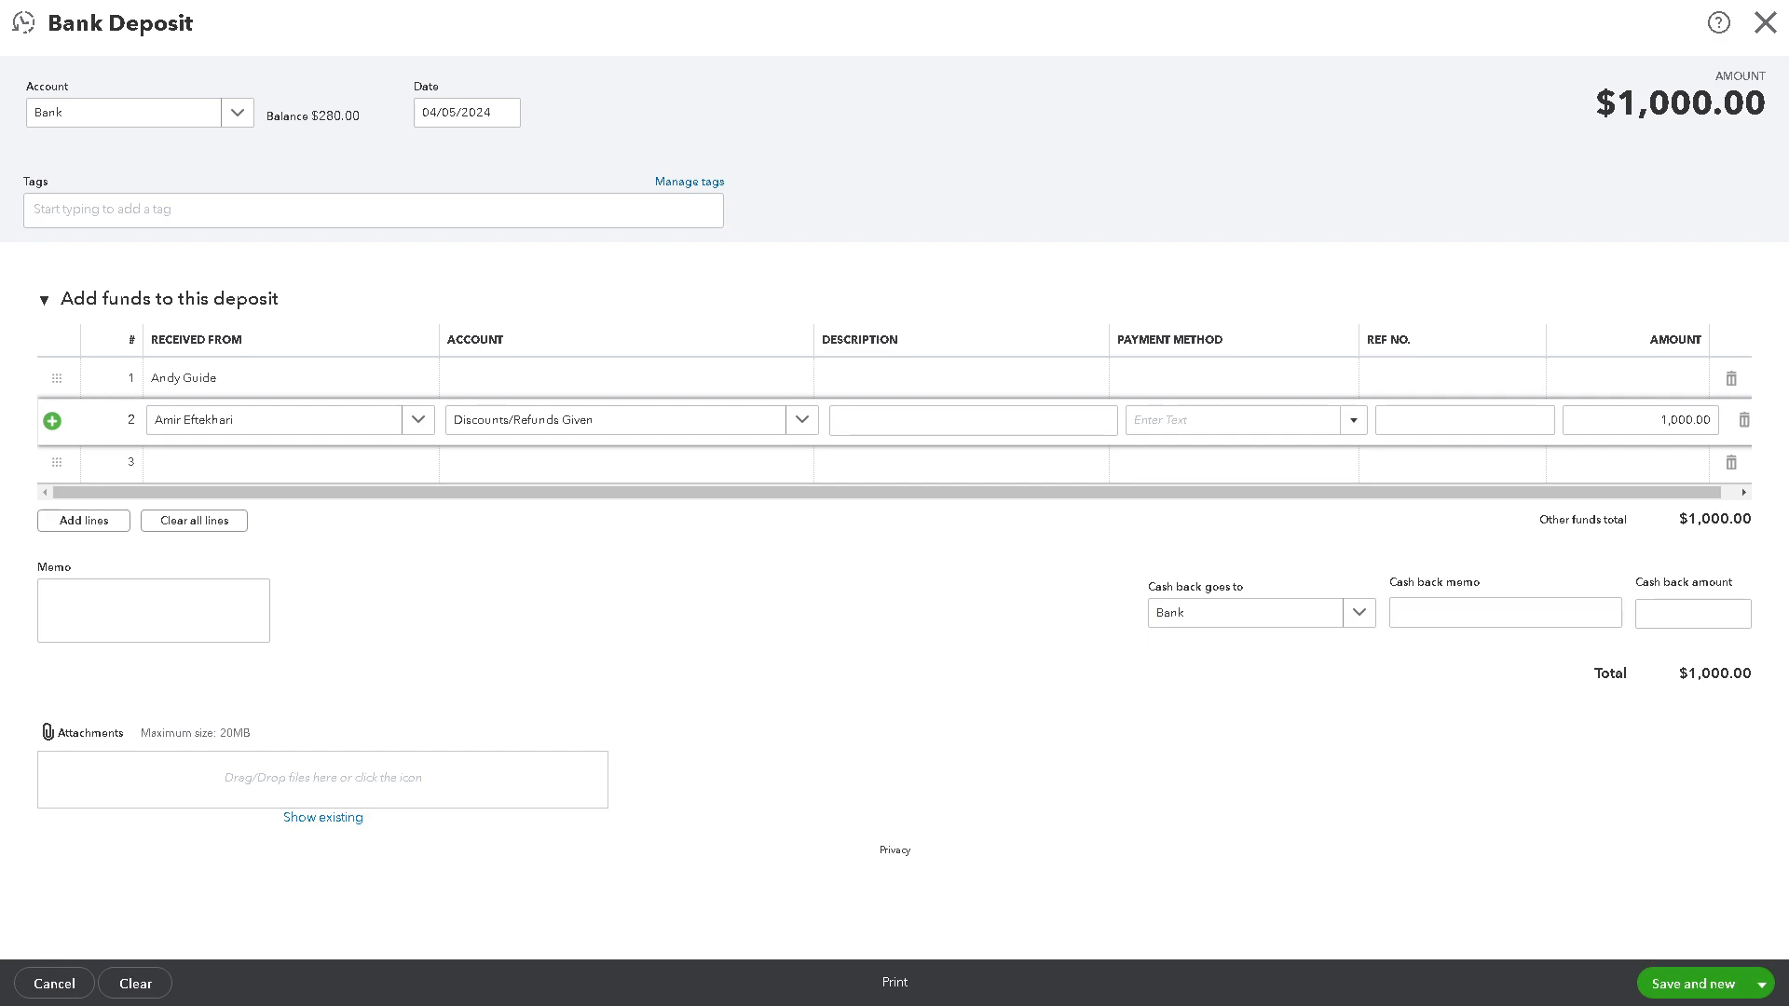
Enter the deposit memo "how to deposit undeposited funds in quickbooks".
left_click(210, 606)
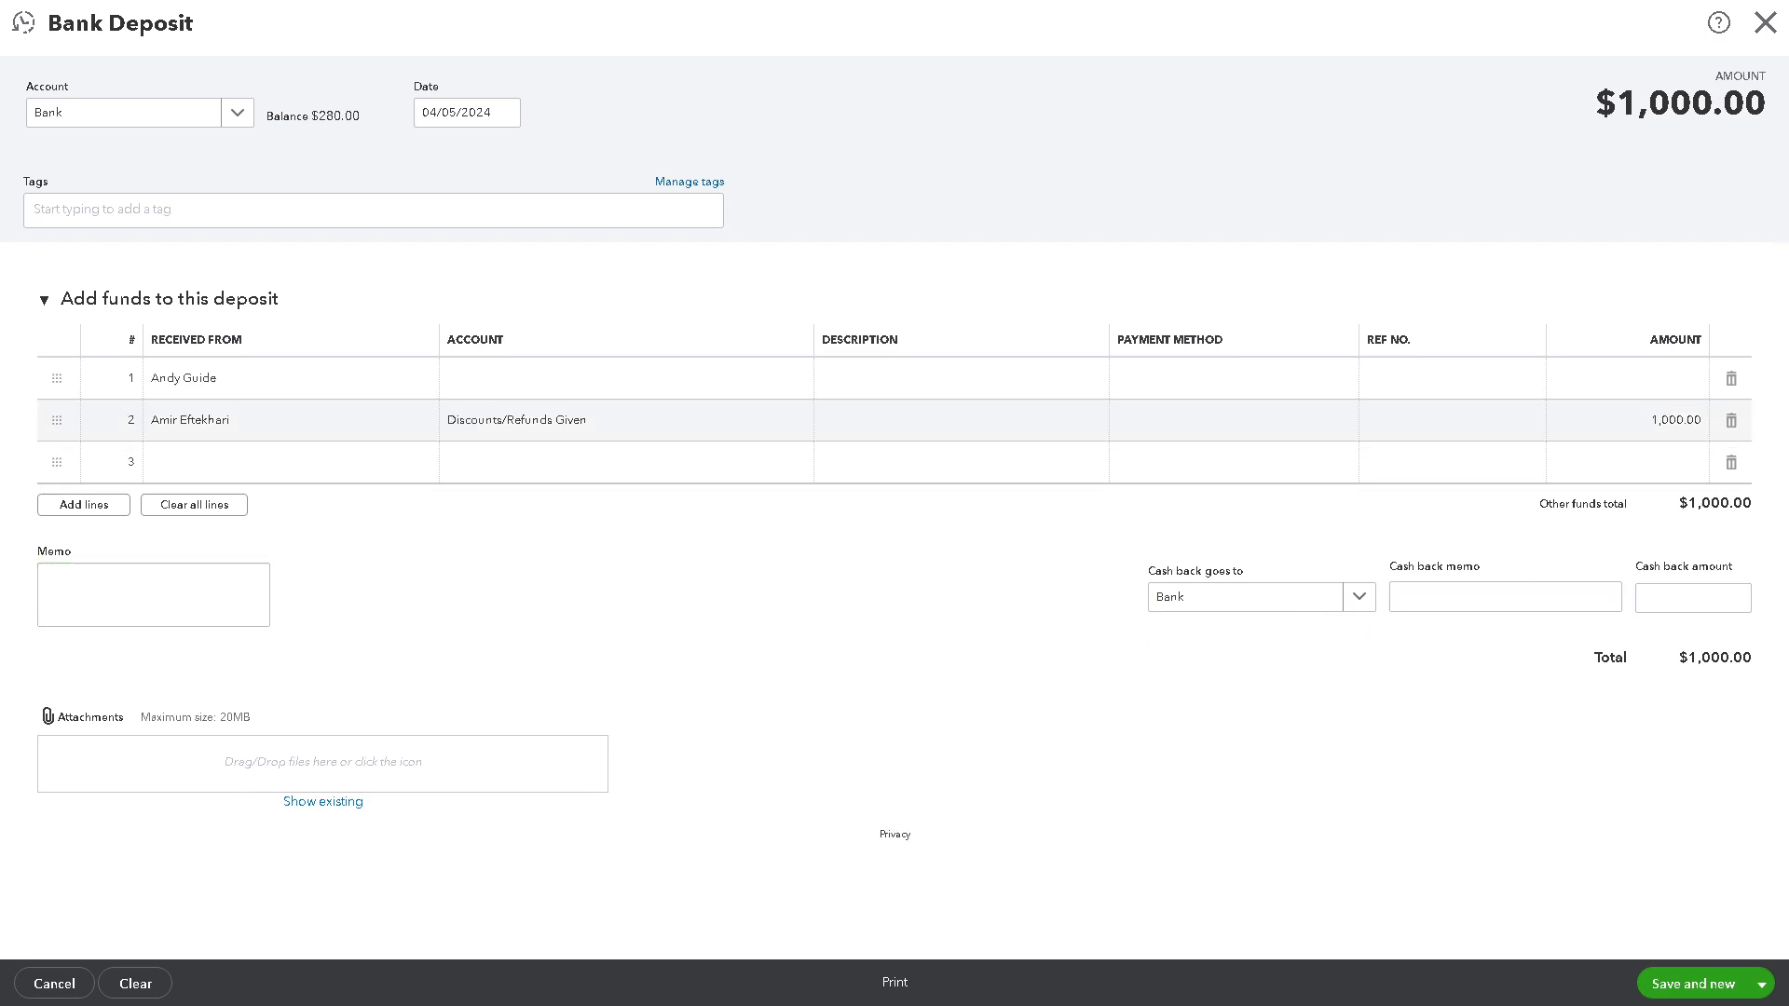
type("how to deposit undeposited funds in quickbooks")
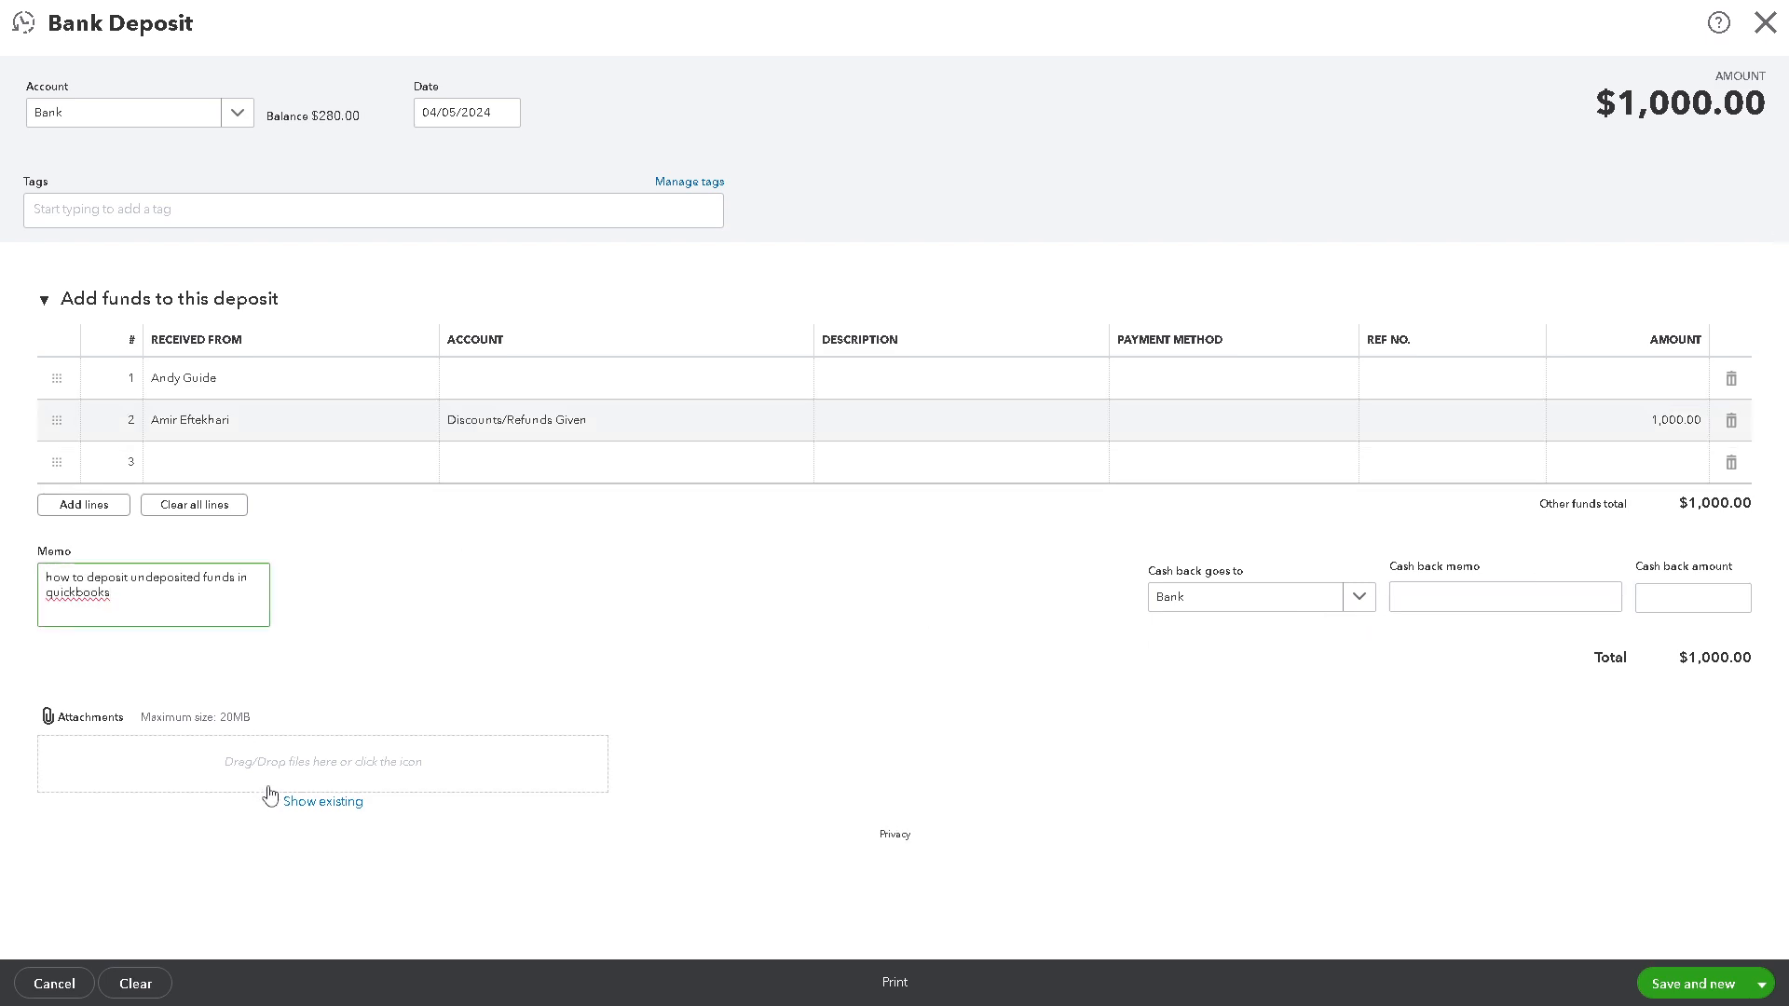